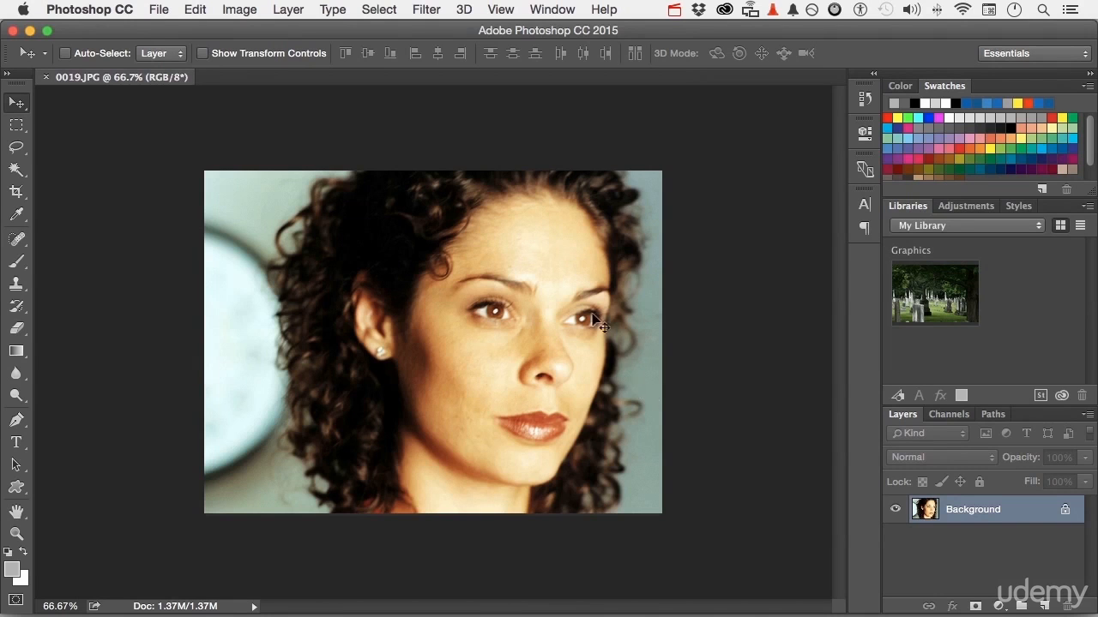
- Lasso a rough selection of the background strip left of the woman's hair
left_click(16, 148)
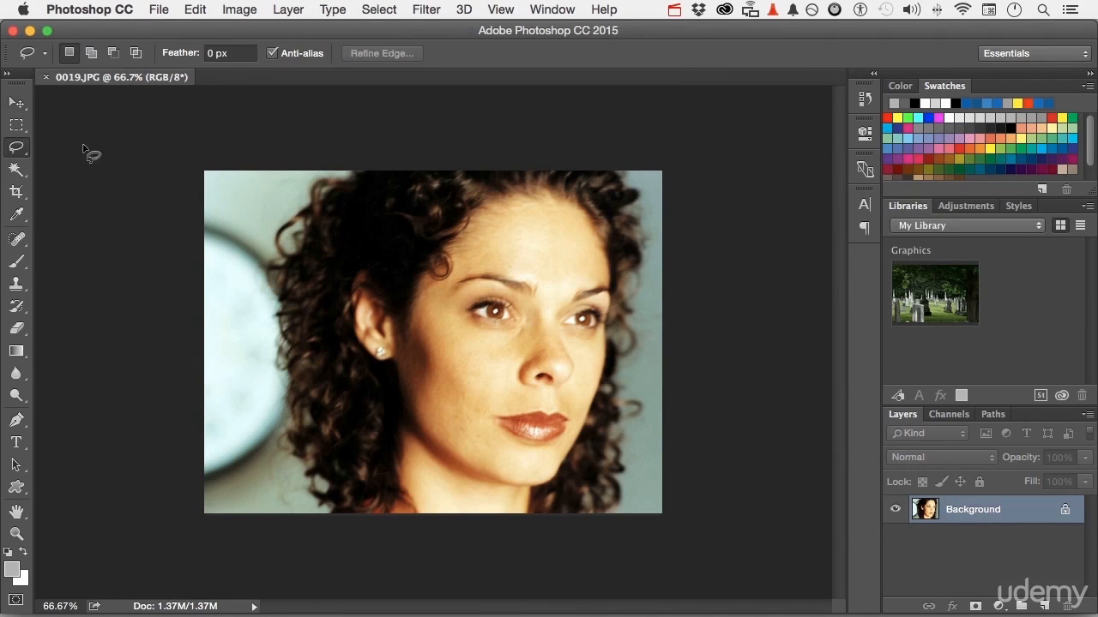
mouse_move(306, 173)
left_mouse_down()
mouse_move(262, 255)
mouse_move(266, 352)
mouse_move(287, 420)
mouse_move(271, 463)
mouse_move(301, 513)
mouse_move(251, 553)
mouse_move(170, 512)
mouse_move(135, 359)
mouse_move(133, 166)
mouse_move(160, 135)
mouse_move(244, 142)
left_mouse_up()
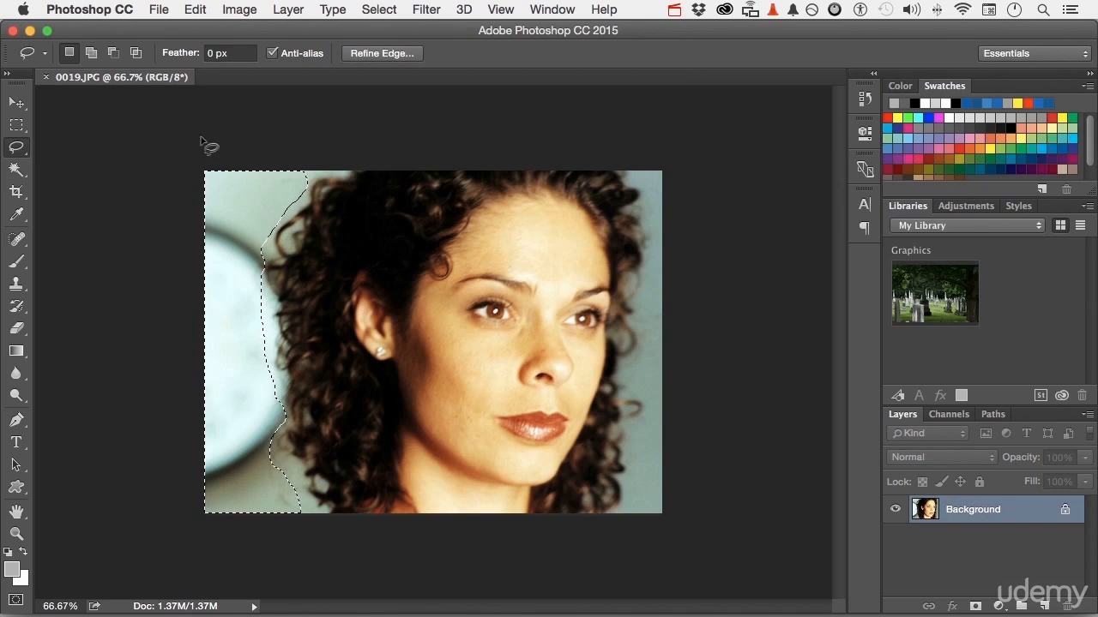
- With the Magic Wand at 3 by 3 Average sample size, add the left background around the hair to the selection
left_click(18, 170)
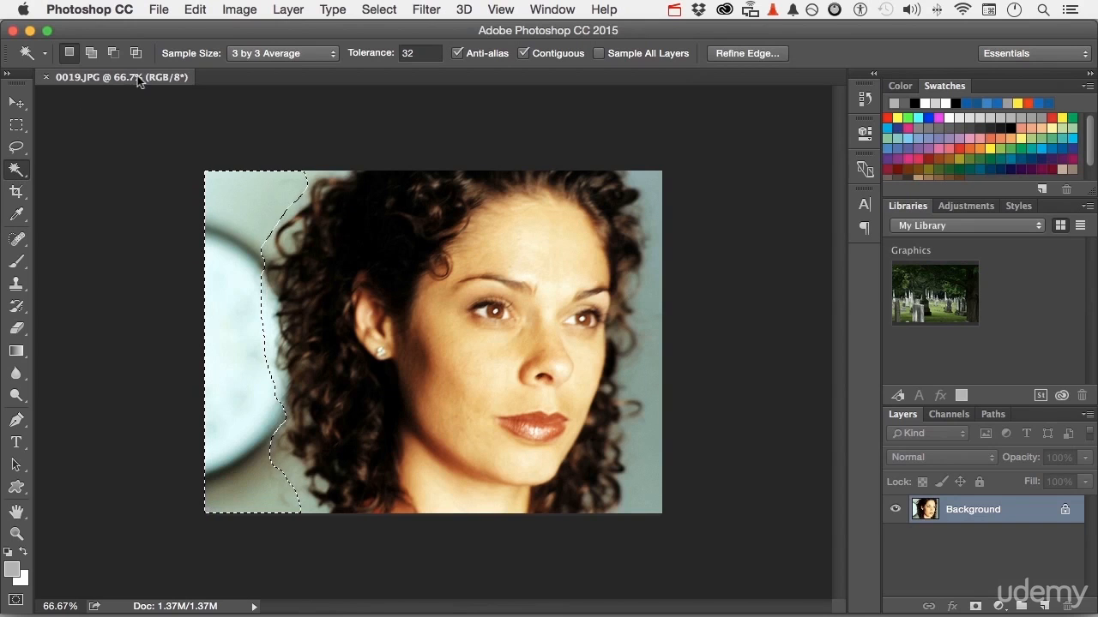
left_click(307, 50)
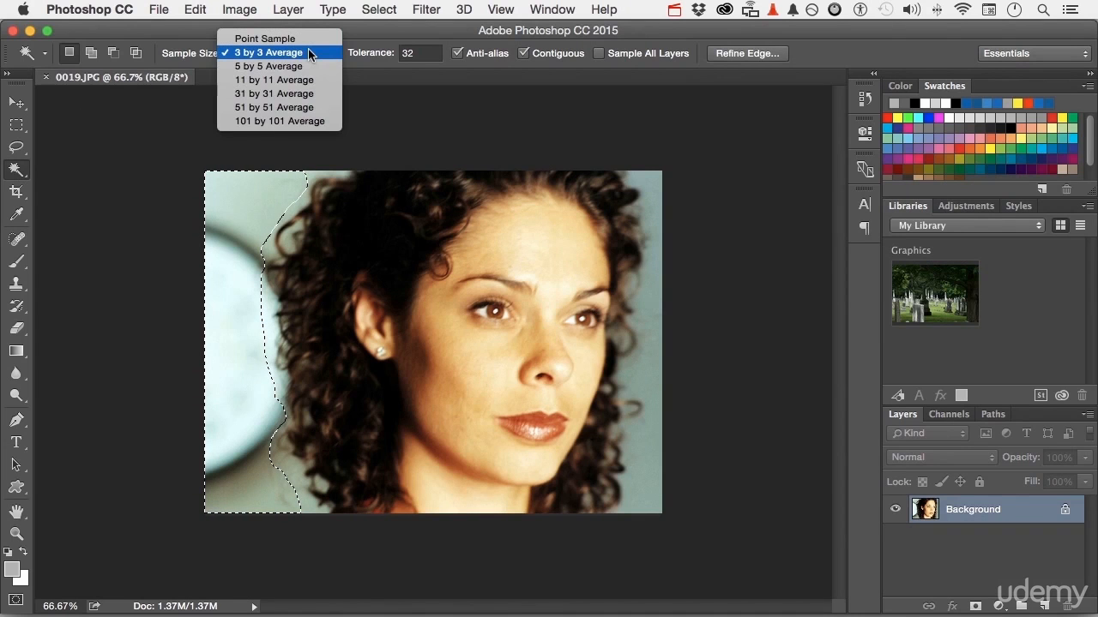
left_click(308, 50)
key("shift")
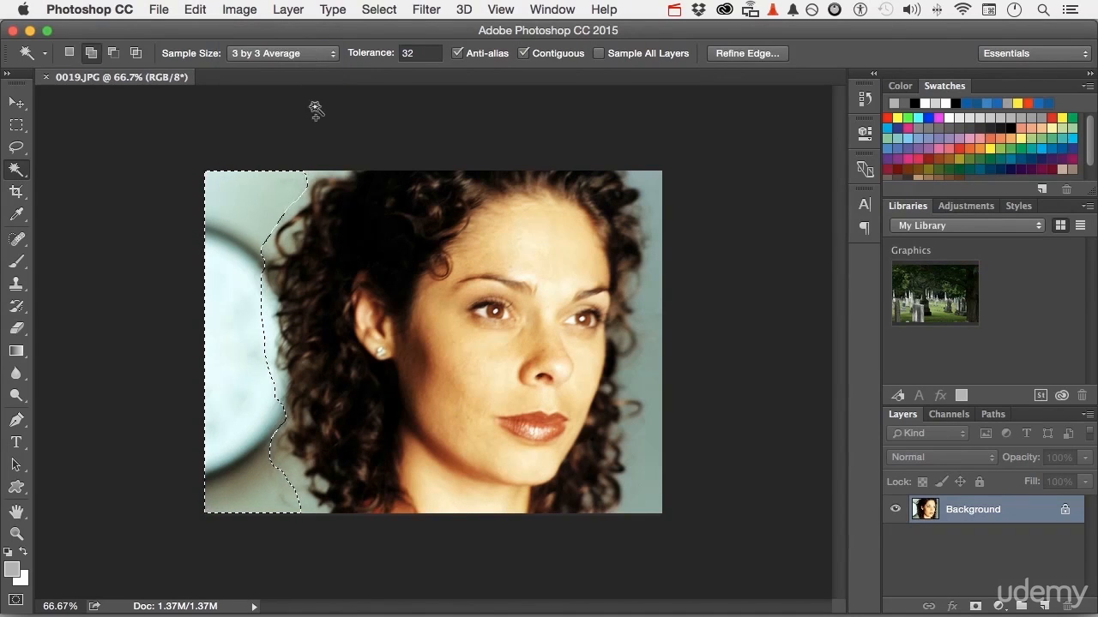
left_click(317, 177, "shift")
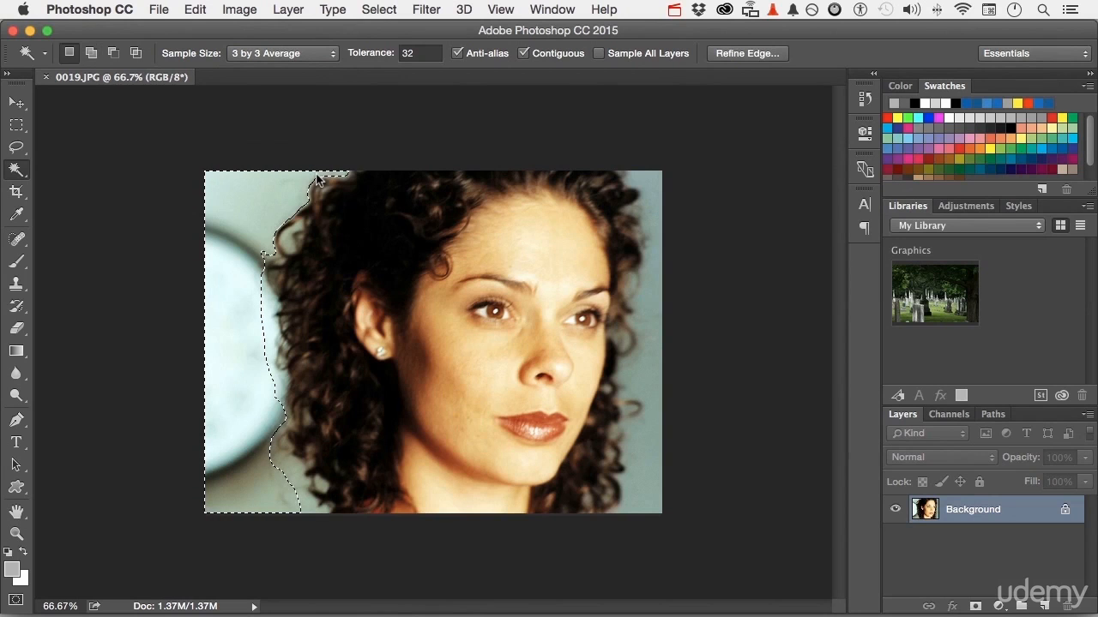
left_click(267, 314, "shift")
left_click(277, 391, "shift")
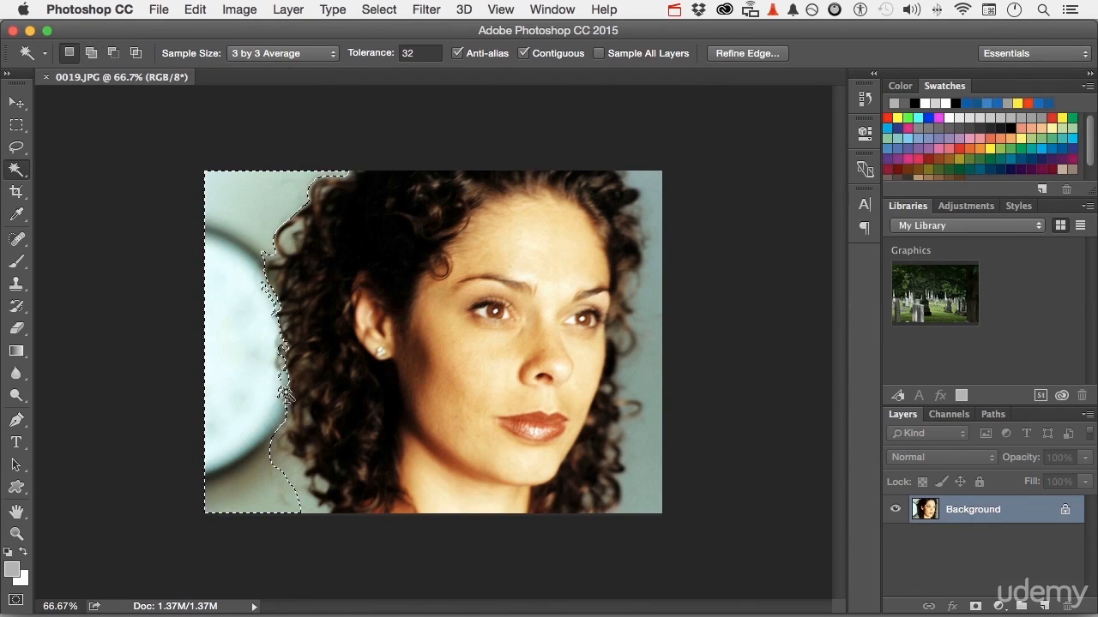
left_click(283, 468, "shift")
left_click(273, 458, "shift")
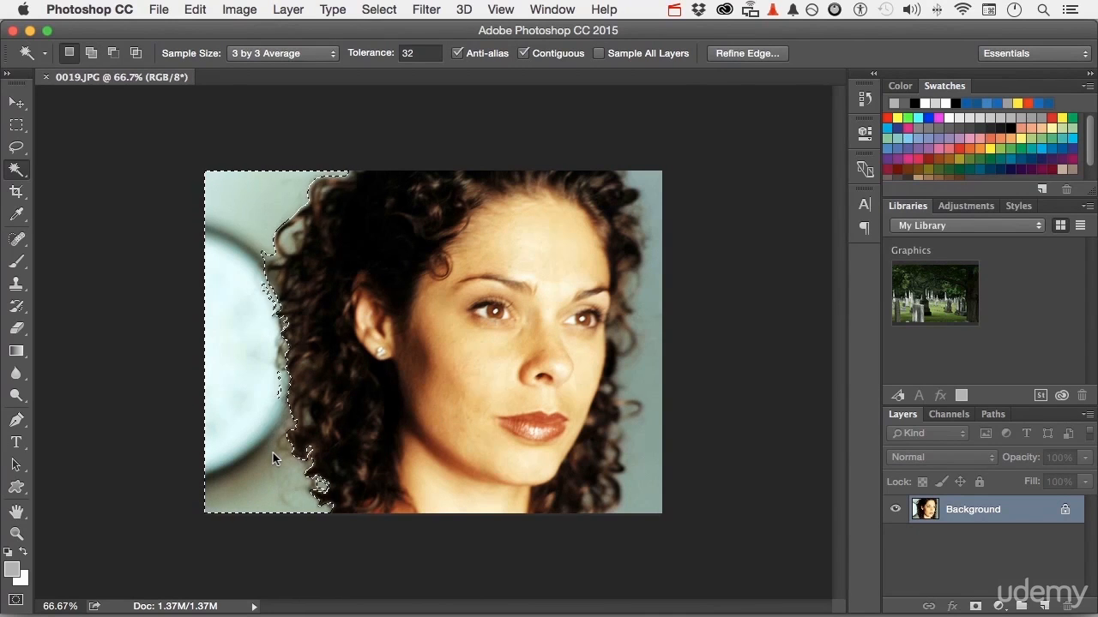
left_click(283, 241, "shift")
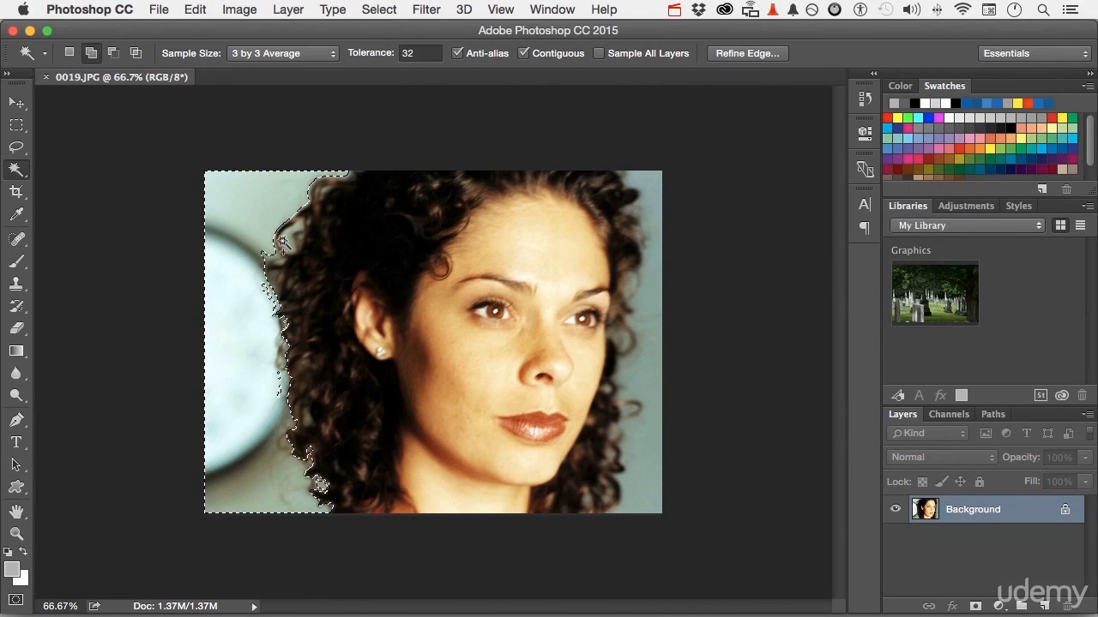
left_click(283, 245, "shift")
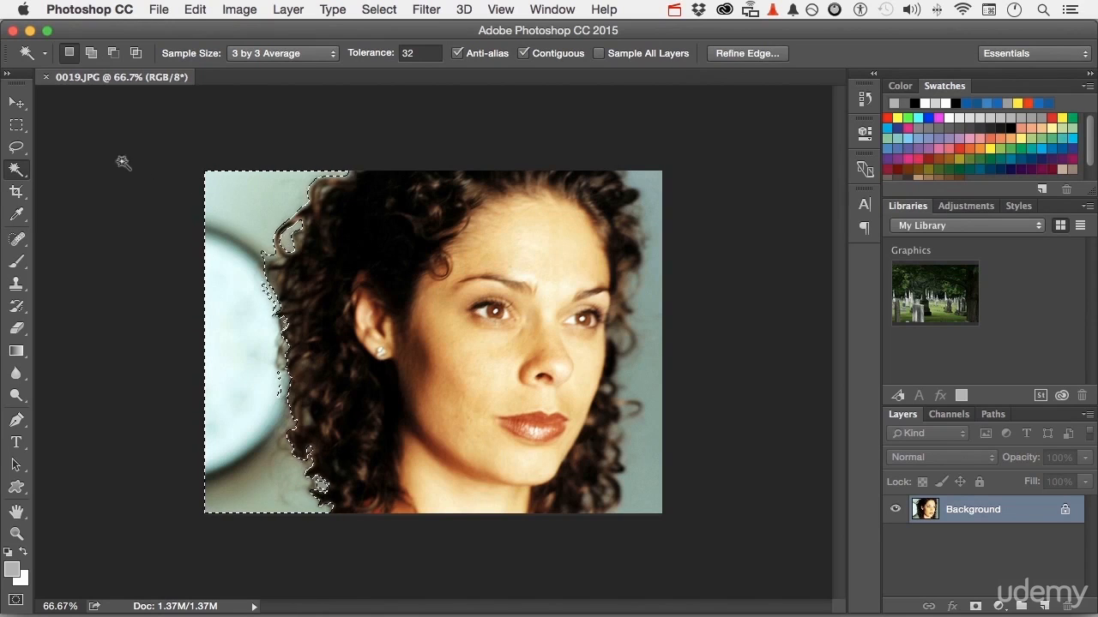
- Add small leftover background patches near the left hair edge to the selection with the Lasso
left_click(16, 147)
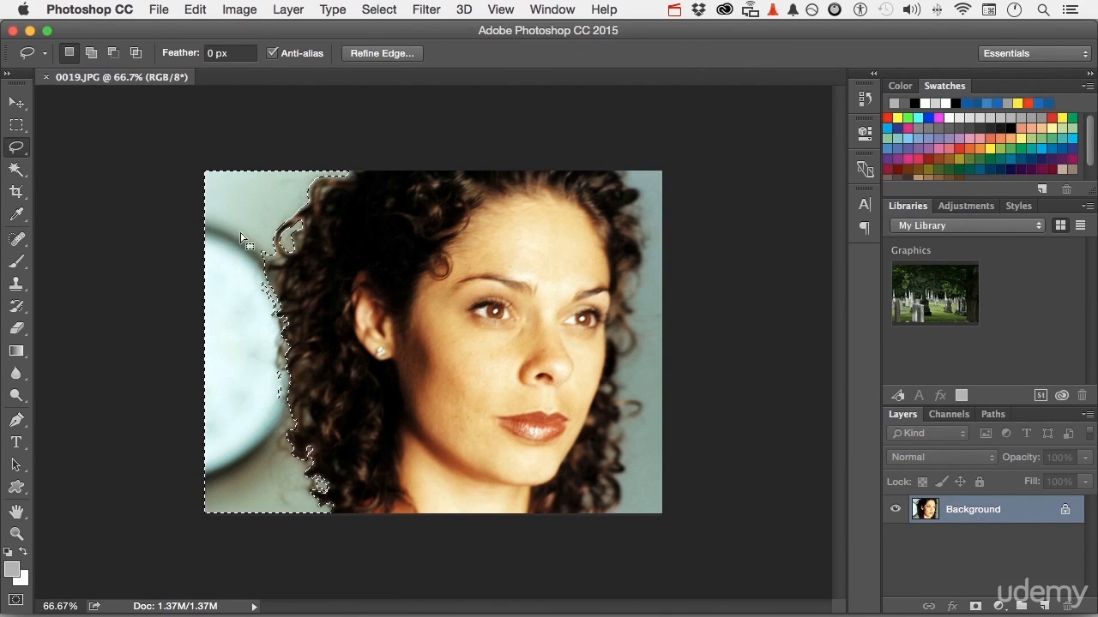
key("shift")
mouse_move(254, 231)
left_mouse_down()
mouse_move(281, 266)
mouse_move(268, 270)
mouse_move(246, 241)
left_mouse_up()
key("shift")
mouse_move(260, 359)
left_mouse_down()
mouse_move(282, 371)
mouse_move(287, 429)
mouse_move(189, 435)
mouse_move(252, 359)
left_mouse_up()
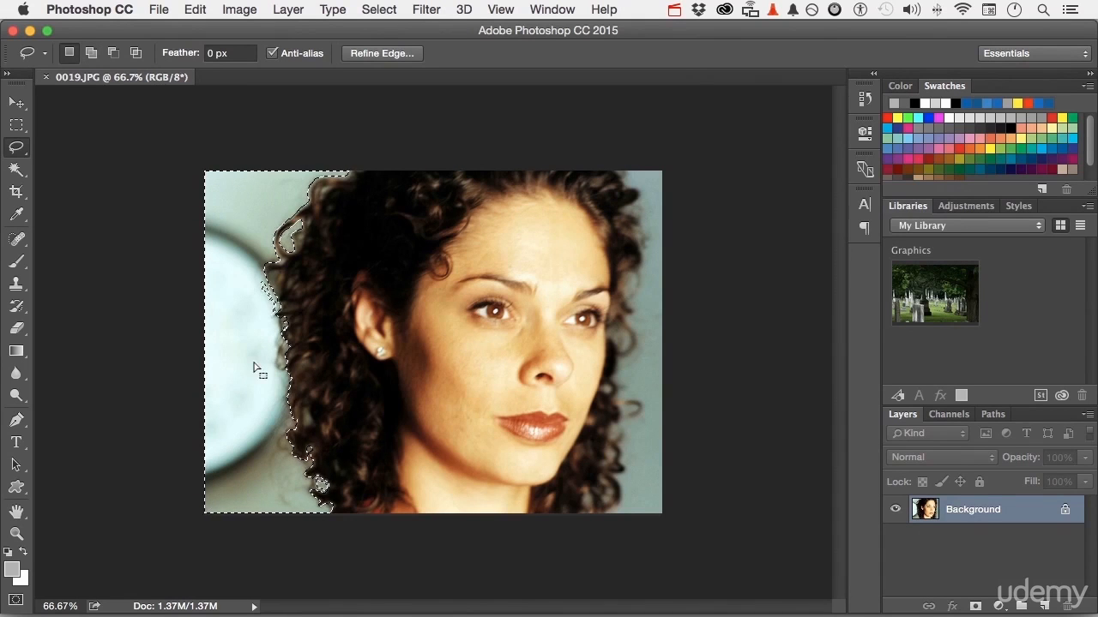
- Add the background right of the face to the selection with the Magic Wand
left_click(19, 170)
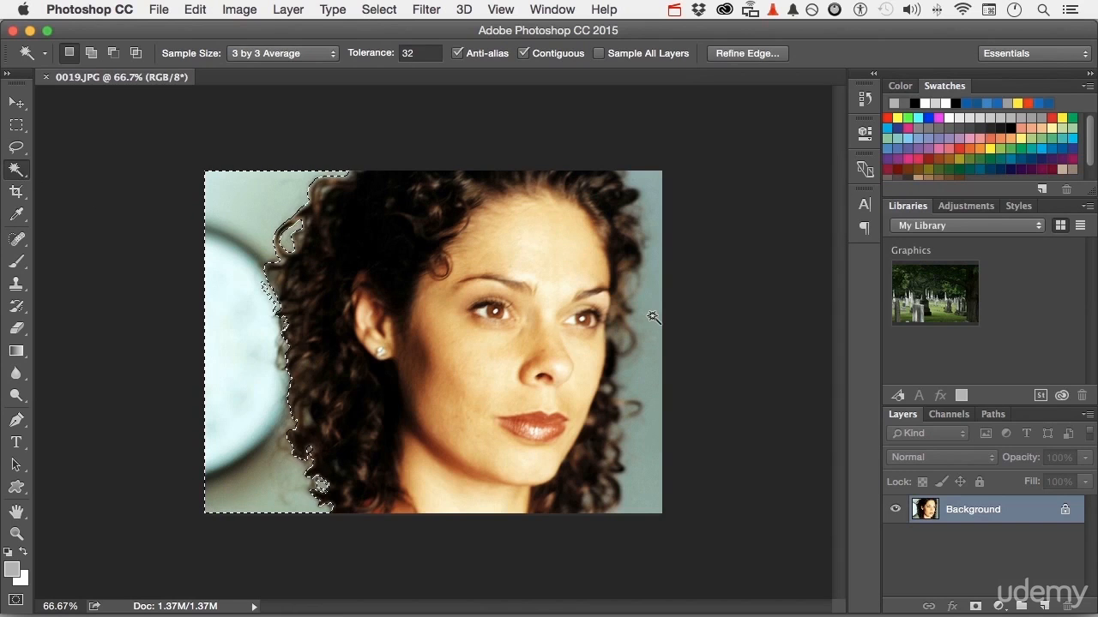
key("shift")
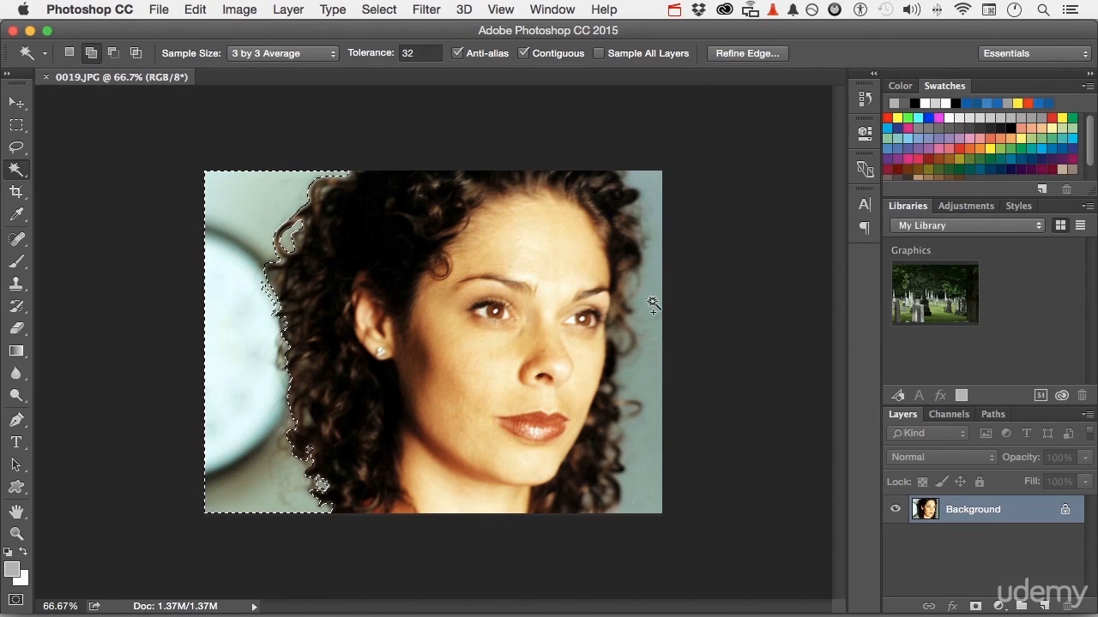
left_click(654, 304, "shift")
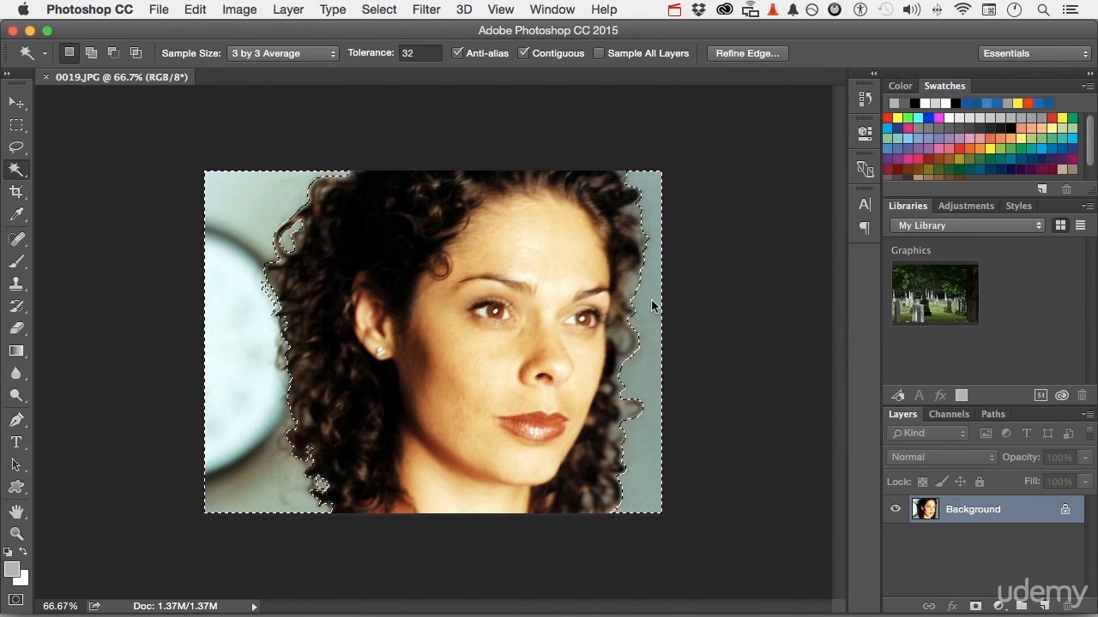
left_click(632, 296, "shift")
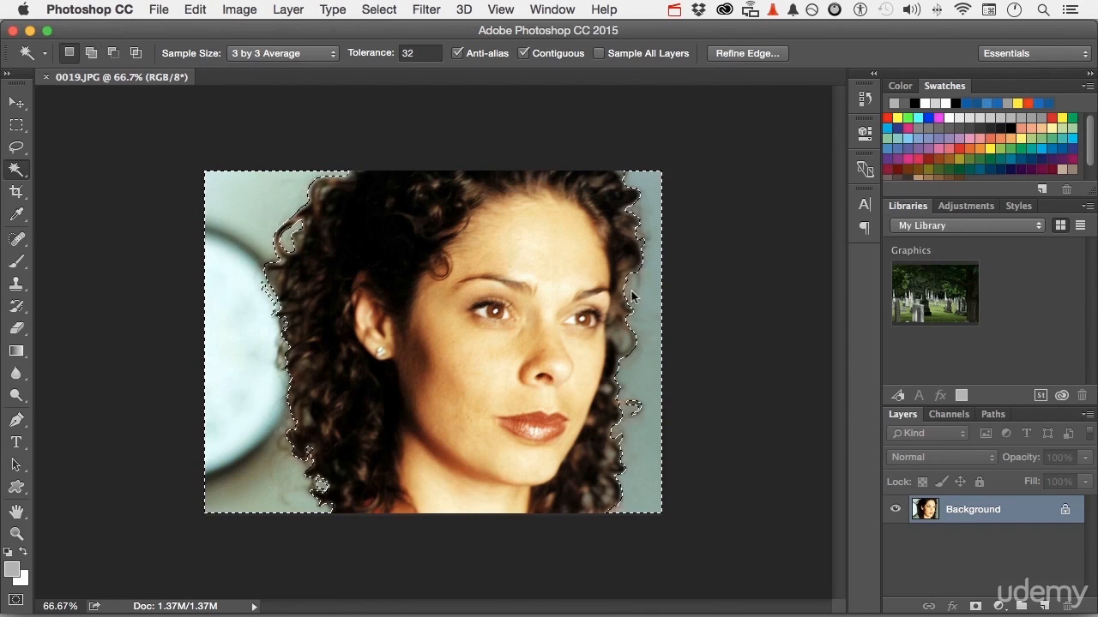
key("shift")
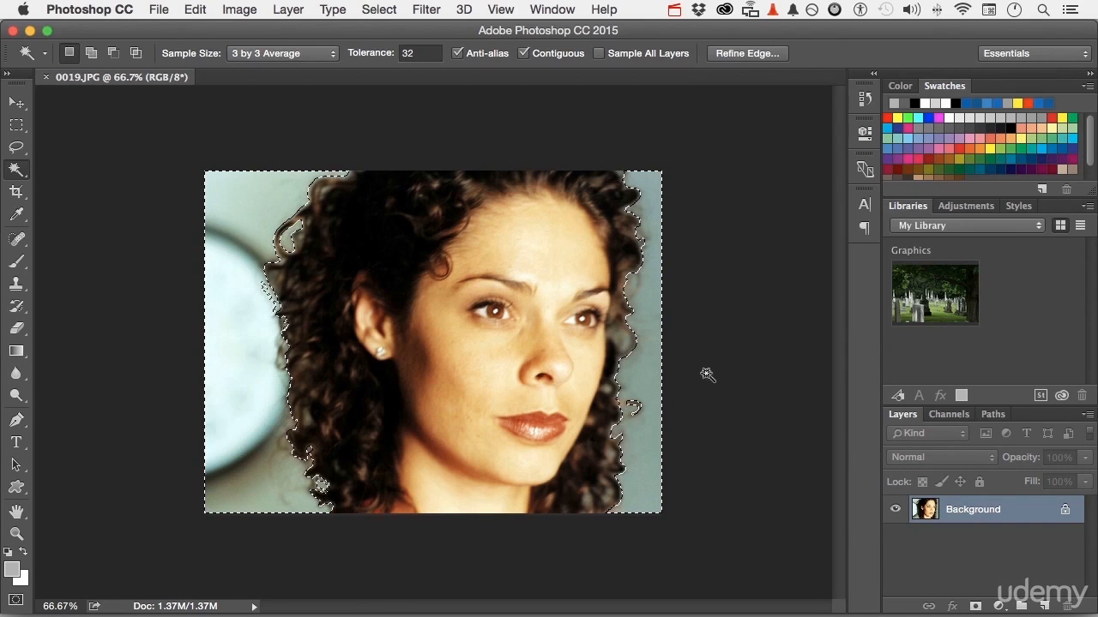
- Invert the selection so the woman is selected instead of the background
left_click(385, 9)
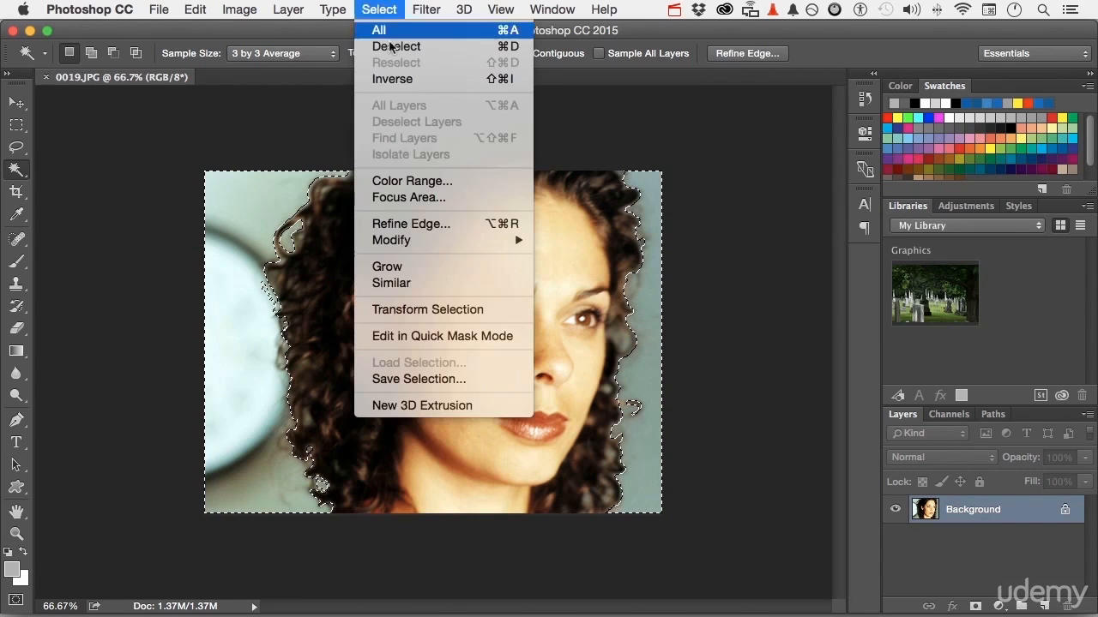
left_click(397, 78)
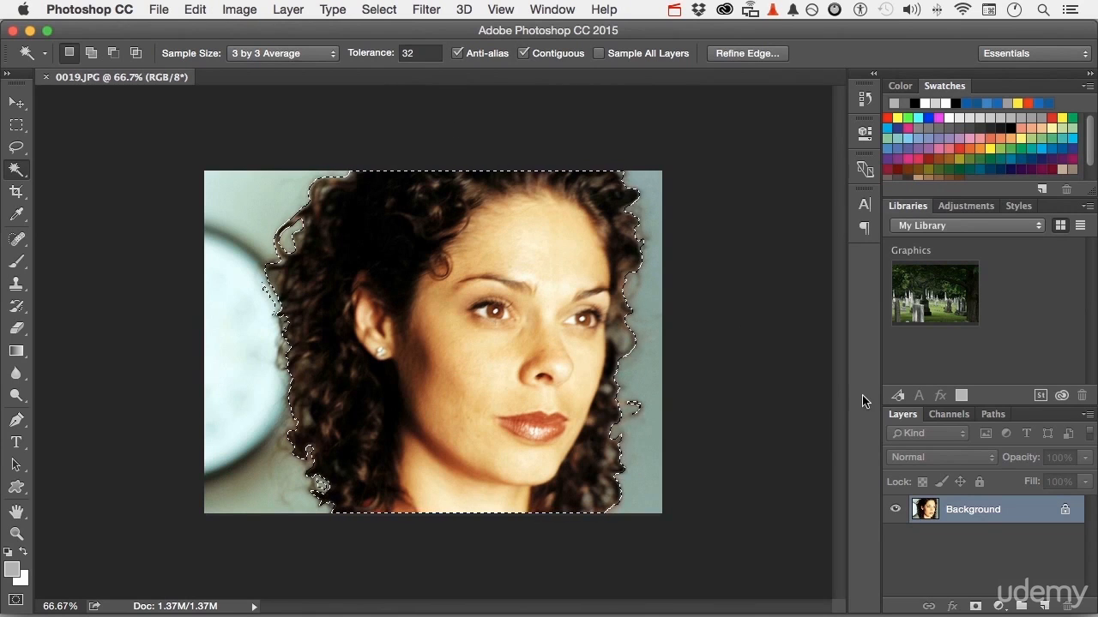
double_click(984, 510)
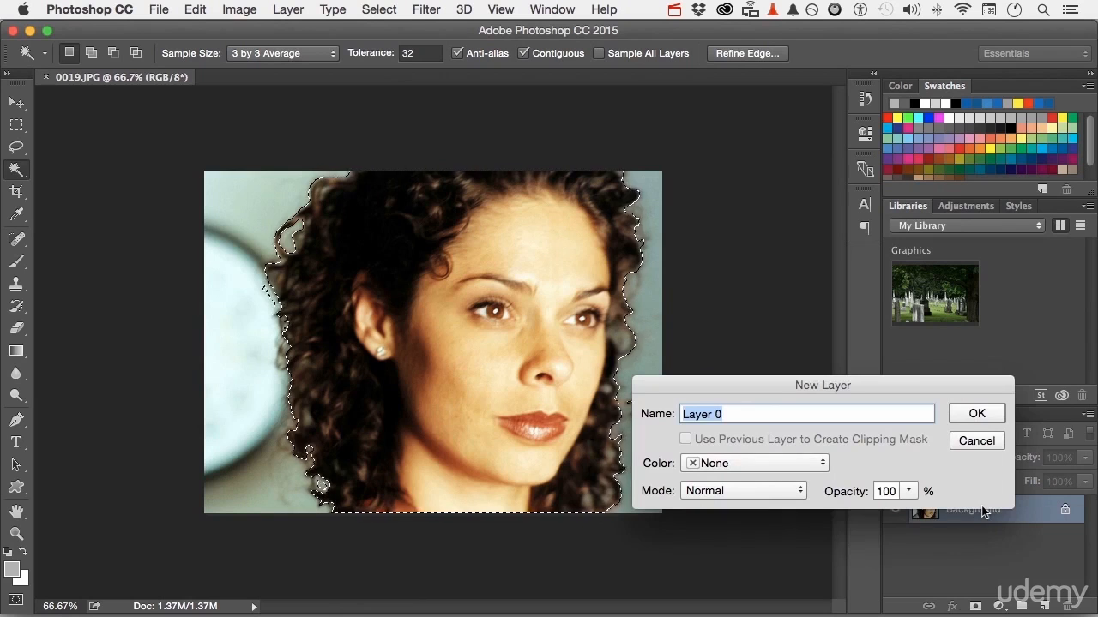
key("BackSpace")
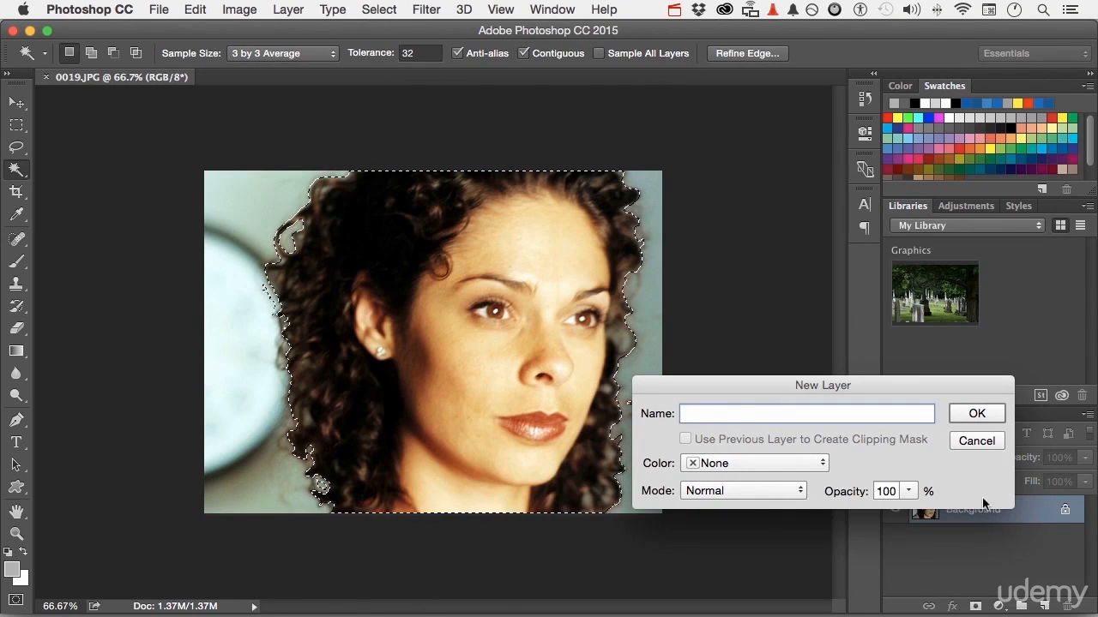
left_click(977, 442)
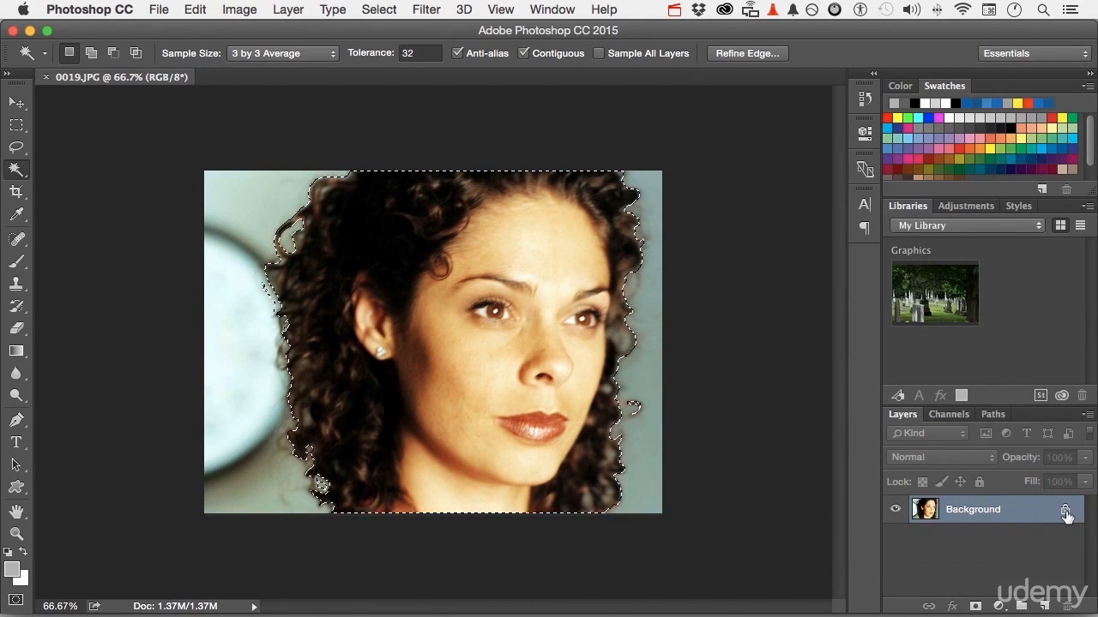
- Unlock the background layer and add a layer mask from the selection
left_click_drag(1065, 513, 1067, 607)
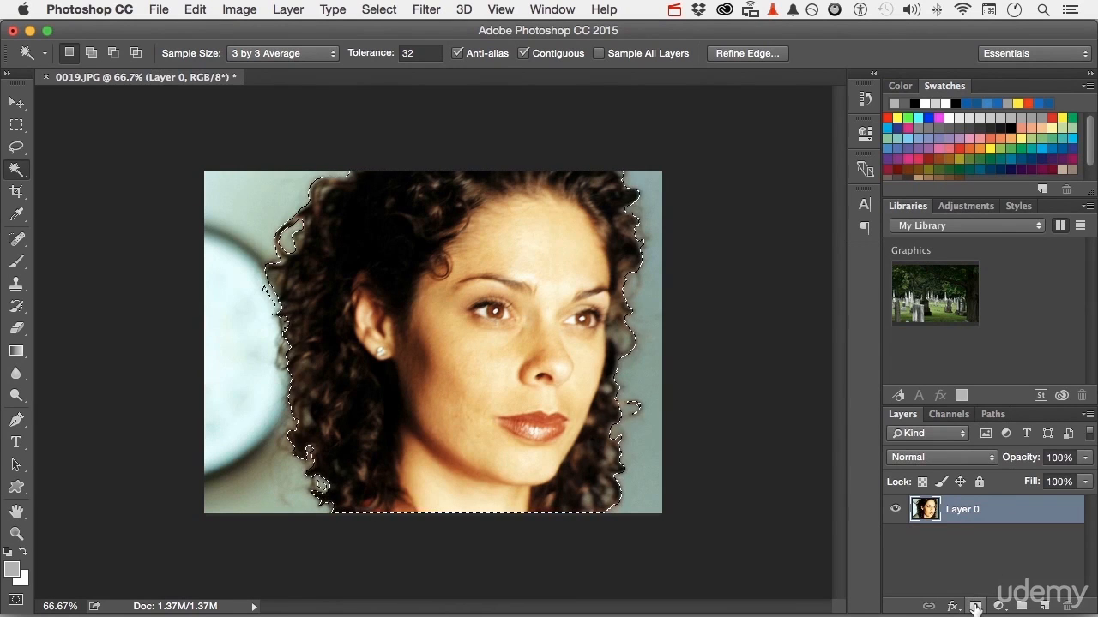
left_click(975, 607)
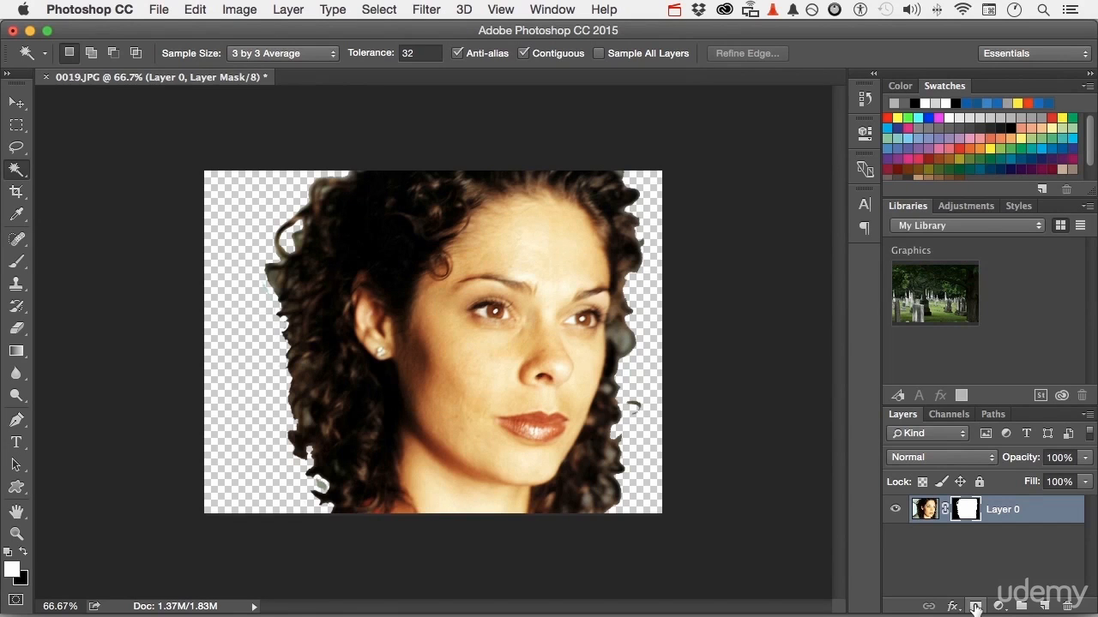
- Preview the layer mask on its own and return to the normal image view
left_click(964, 513, "alt")
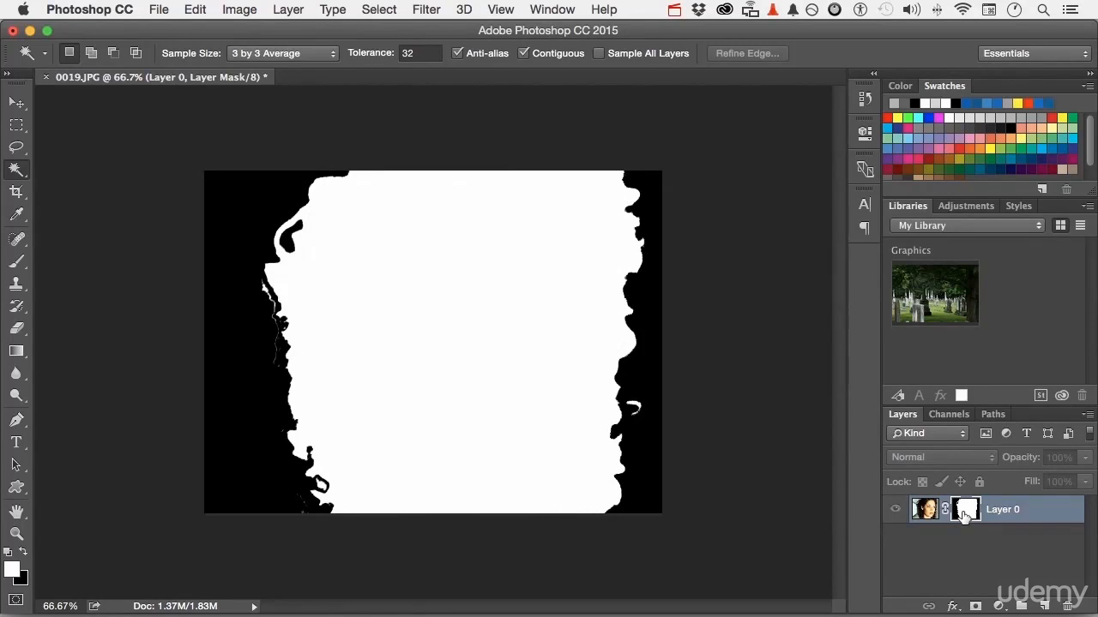
left_click(964, 513, "alt")
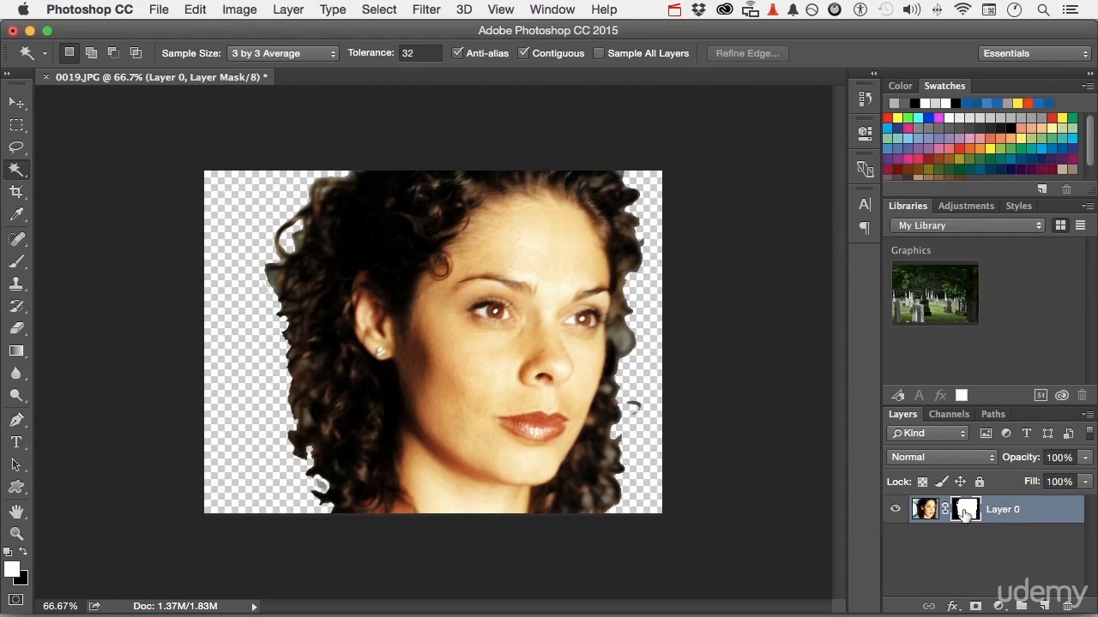
- Open Refine Mask for the layer mask and switch the view mode to On White
left_click(379, 9)
left_click(435, 224)
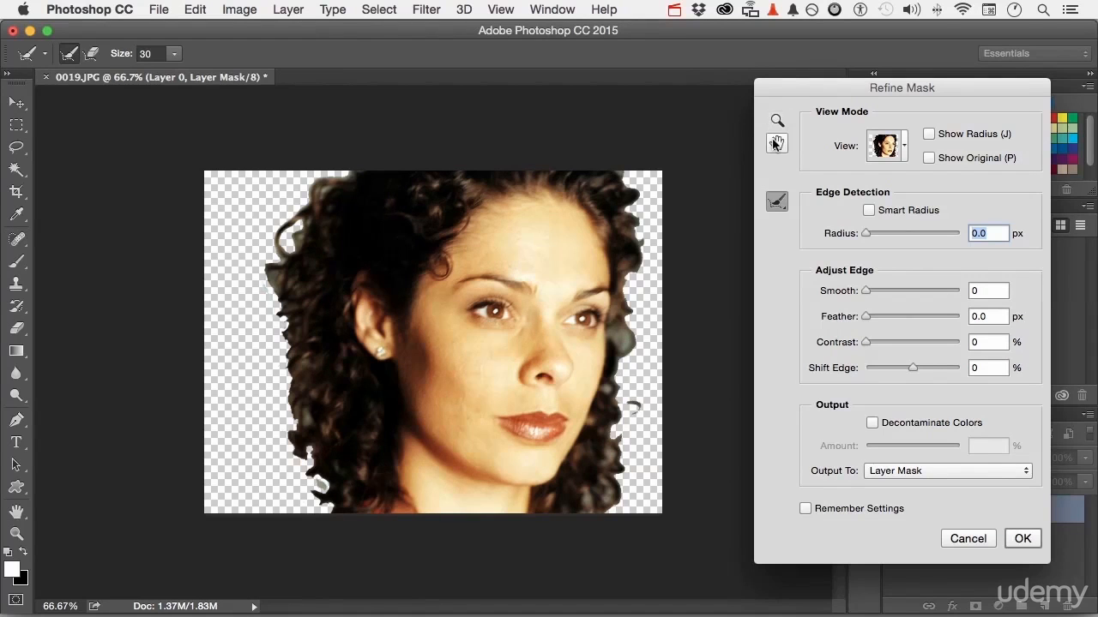
left_click(906, 148)
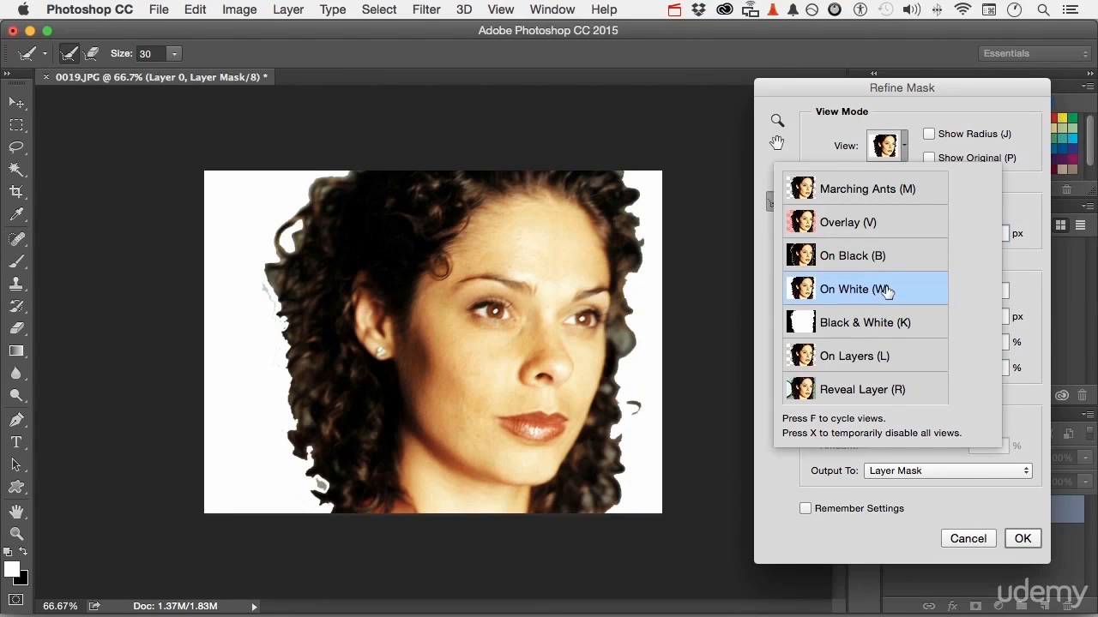
left_click(873, 530)
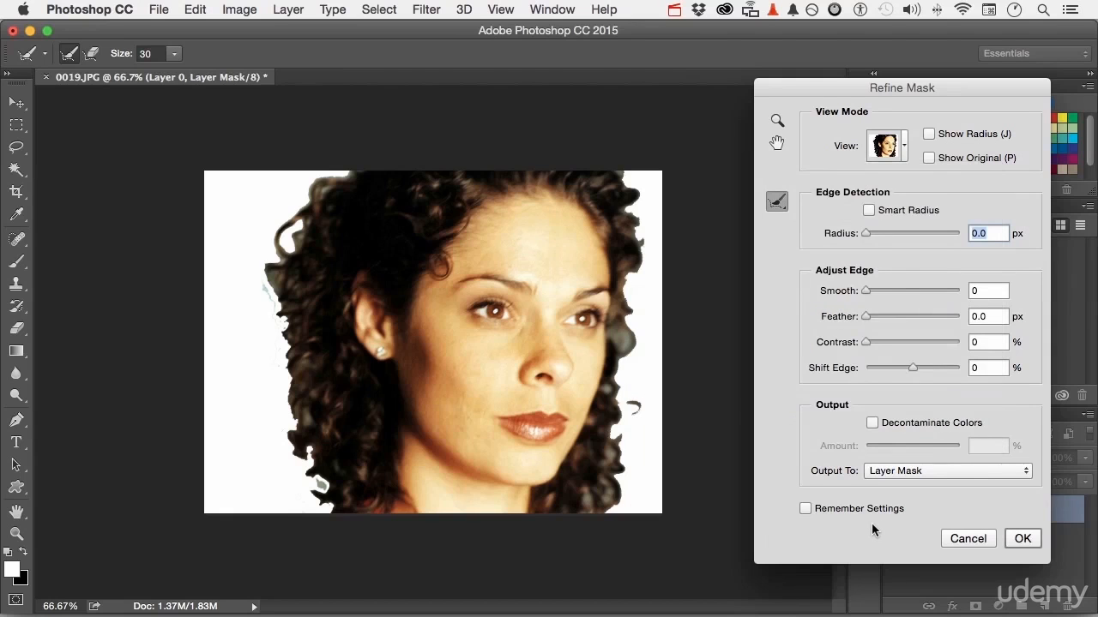
- Enable Smart Radius and set the edge detection radius to 2.4 px
left_click(869, 210)
left_click_drag(865, 237, 878, 239)
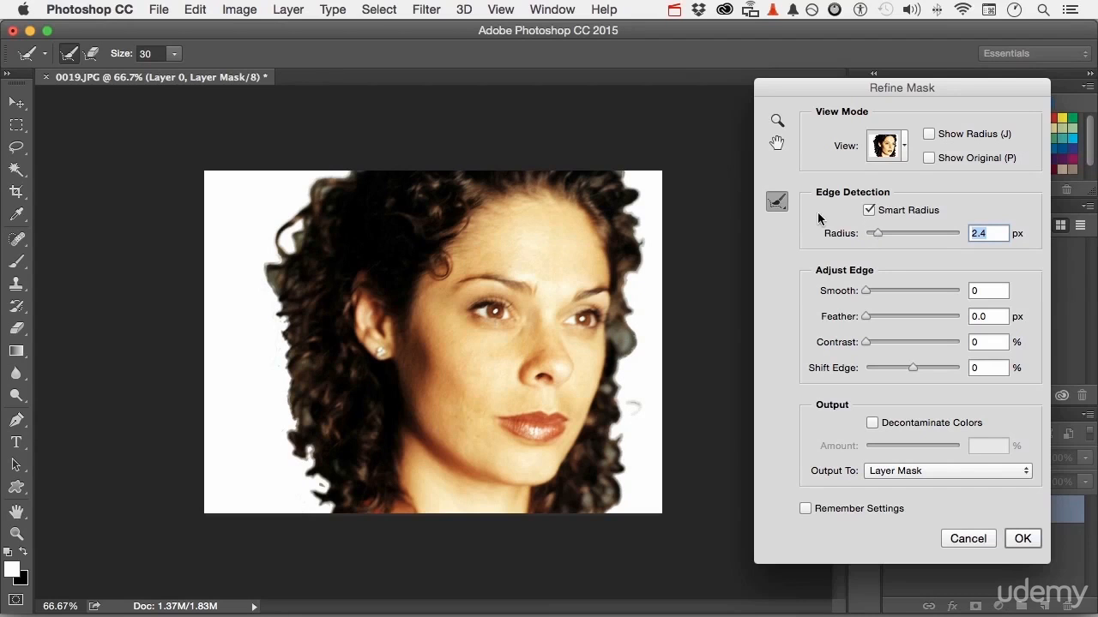
- Paint along both hair edges with the Refine Radius Tool and turn on Decontaminate Colors
left_click(779, 202)
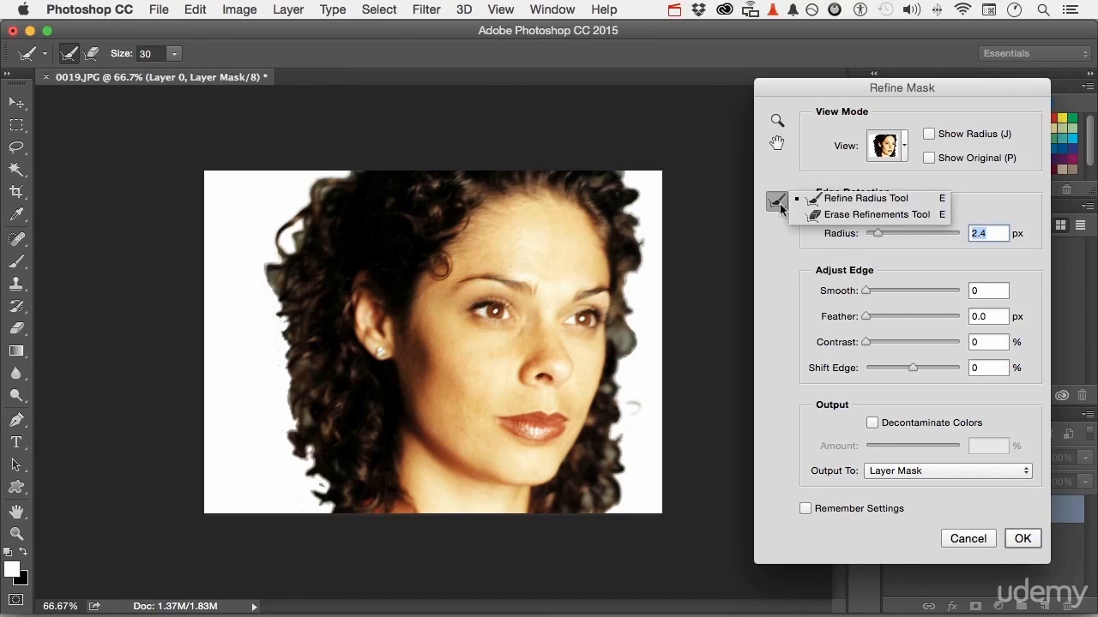
left_click(780, 208)
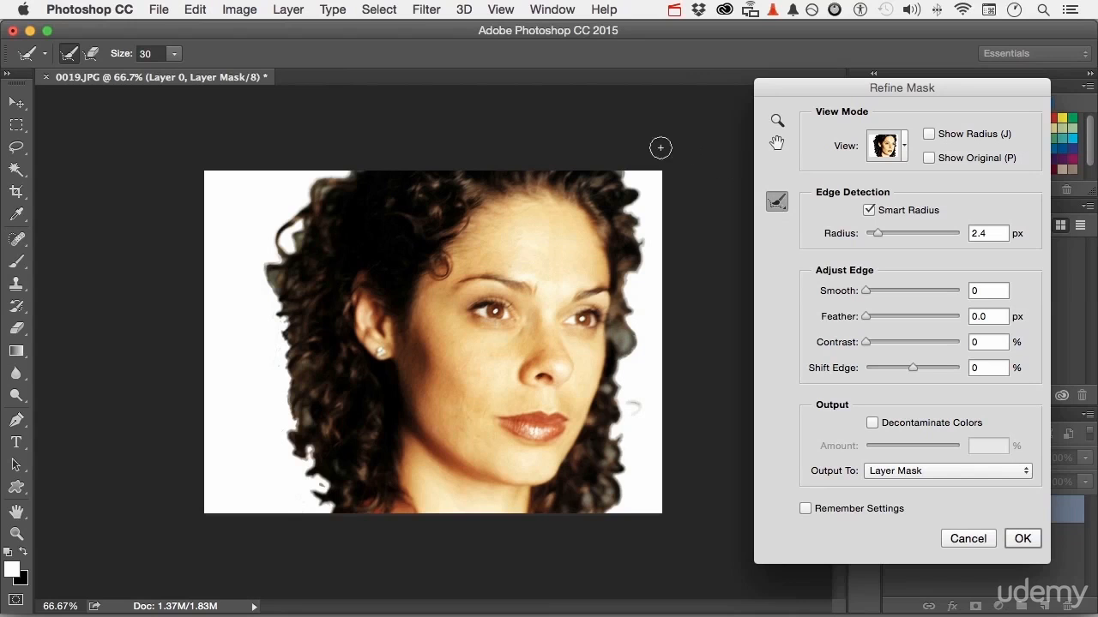
mouse_move(313, 195)
left_mouse_down()
mouse_move(344, 175)
mouse_move(280, 244)
mouse_move(304, 217)
mouse_move(297, 240)
mouse_move(282, 238)
mouse_move(270, 278)
mouse_move(290, 324)
mouse_move(267, 281)
mouse_move(288, 332)
mouse_move(291, 439)
mouse_move(331, 520)
left_mouse_up()
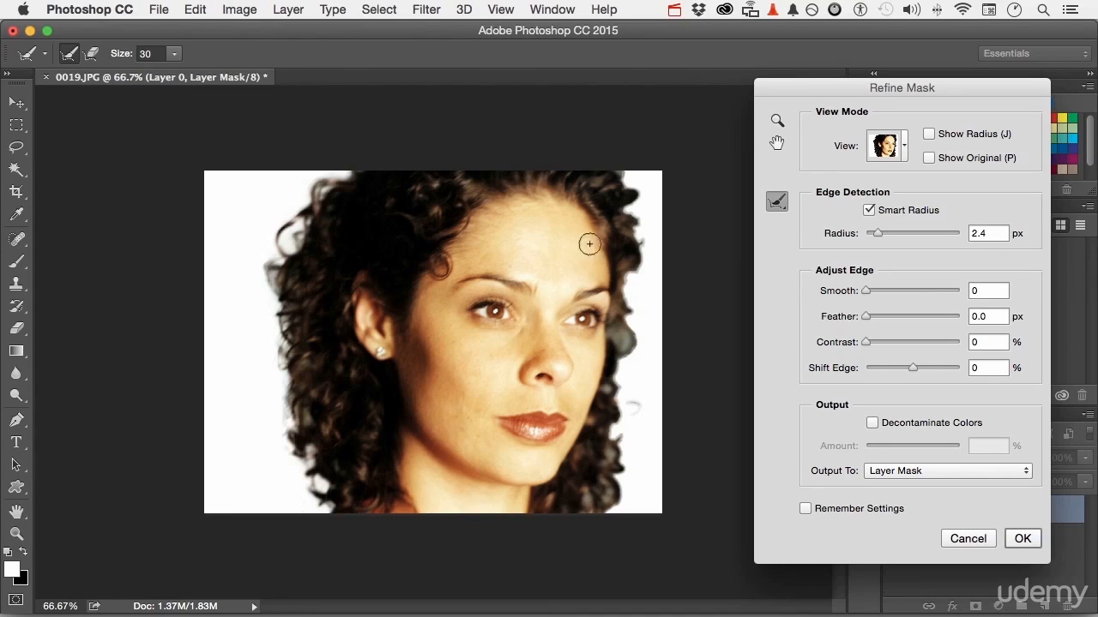
mouse_move(633, 204)
left_mouse_down()
mouse_move(619, 175)
mouse_move(639, 217)
mouse_move(619, 375)
mouse_move(635, 417)
mouse_move(618, 434)
mouse_move(614, 503)
mouse_move(601, 519)
left_mouse_up()
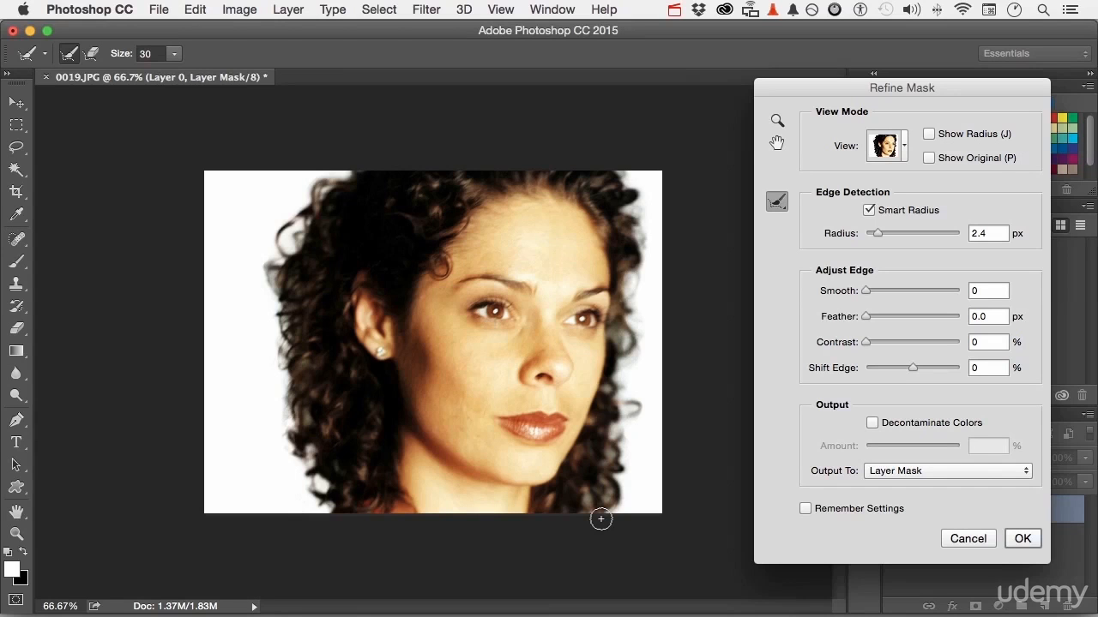
left_click(872, 424)
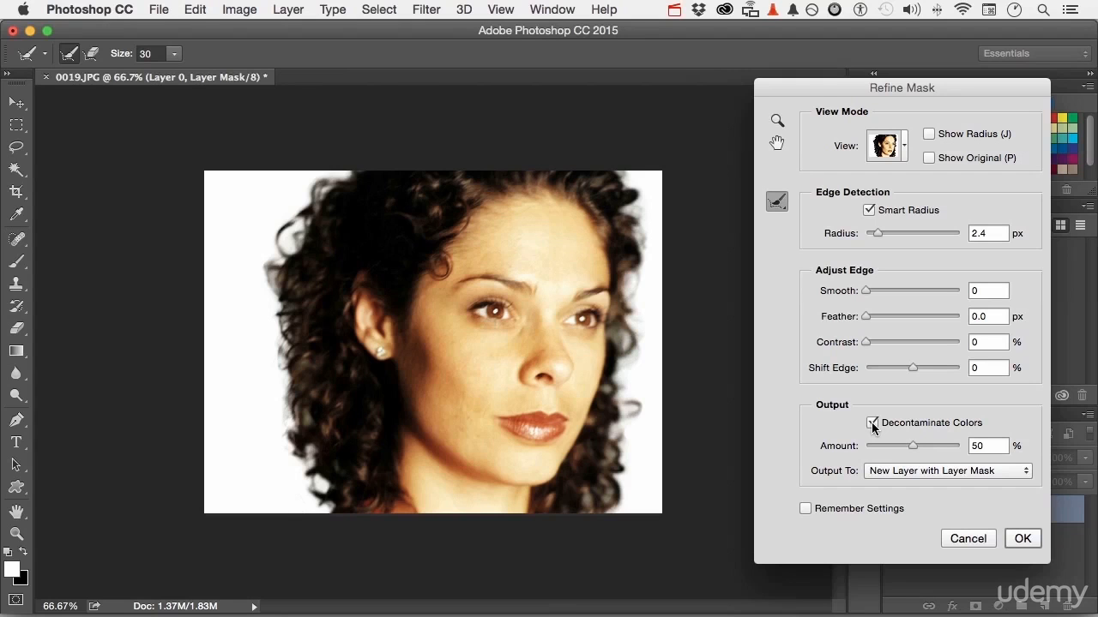
- Set the decontamination amount to 75%, output to New Layer with Layer Mask, and apply the Refine Mask
left_click_drag(914, 448, 935, 448)
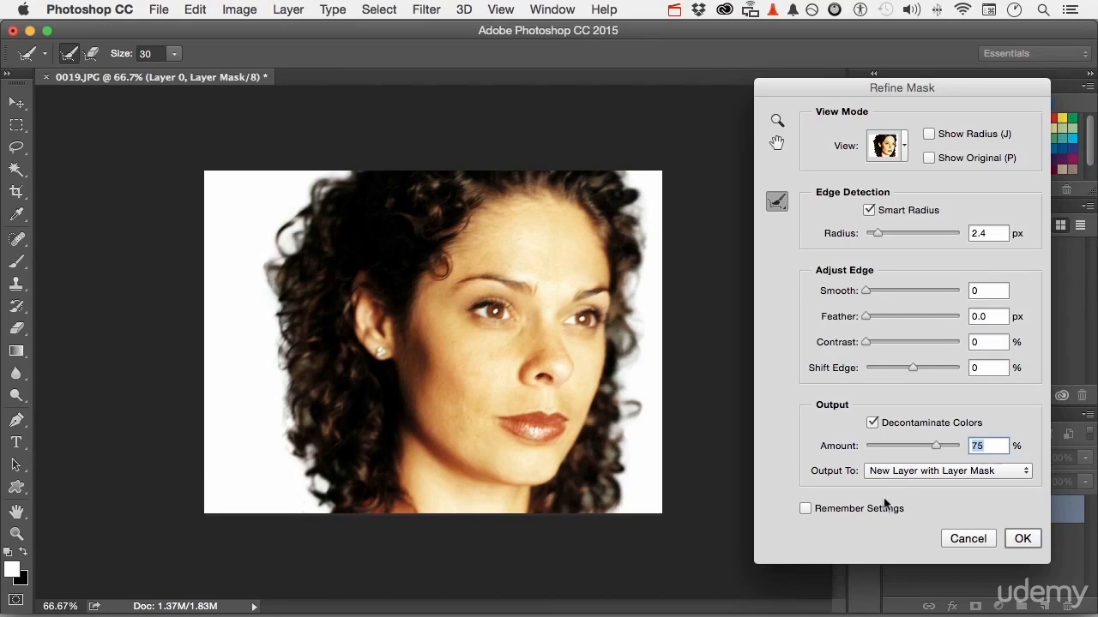
left_click(880, 473)
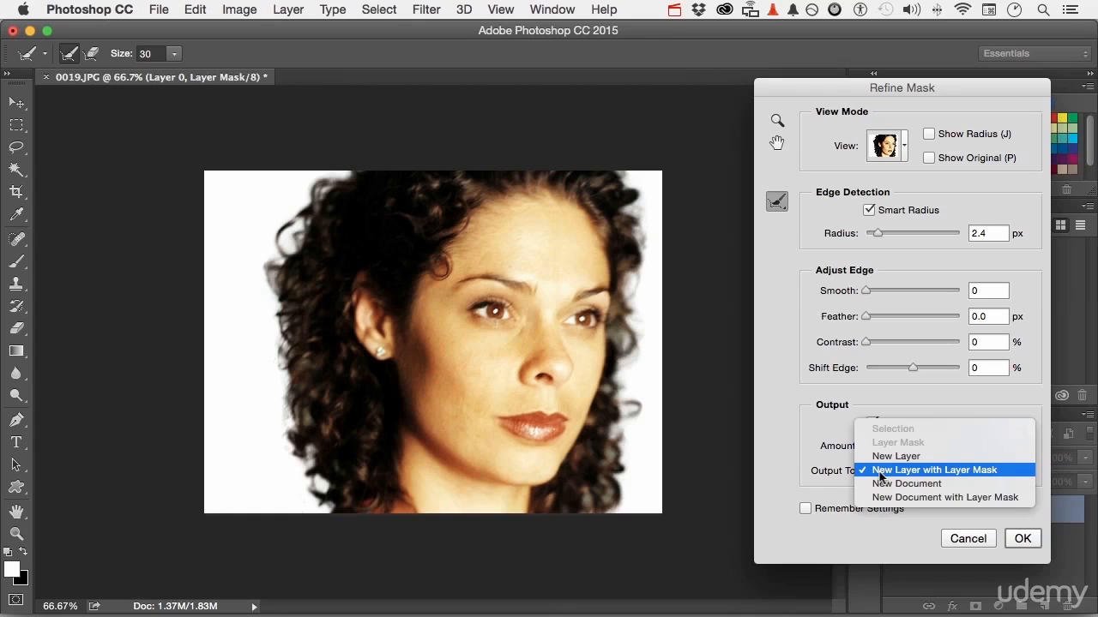
left_click(813, 477)
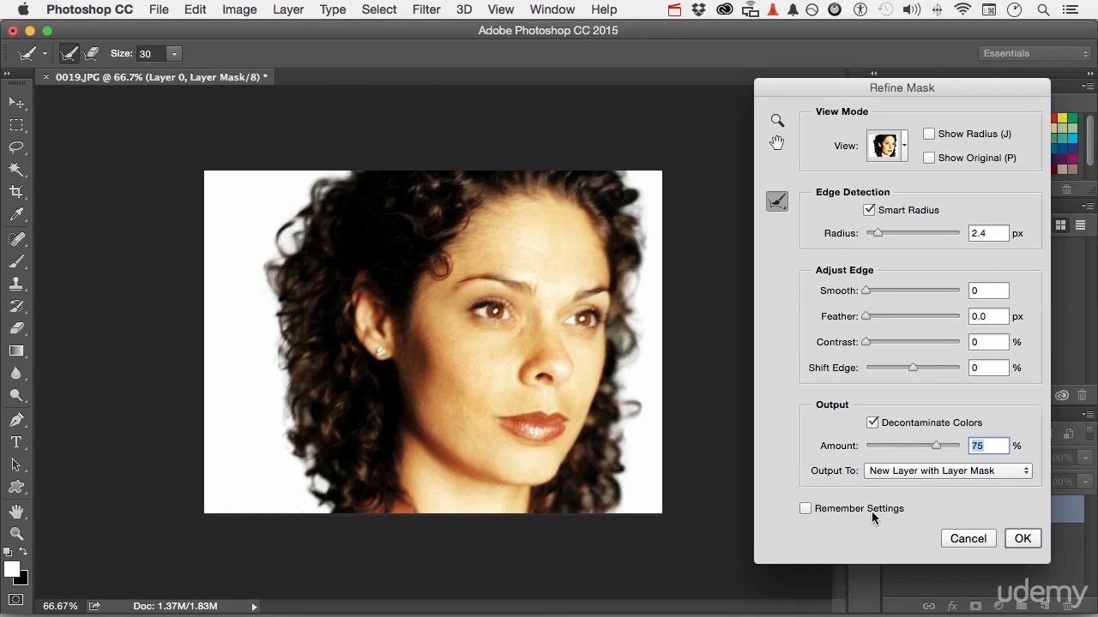
left_click(1017, 541)
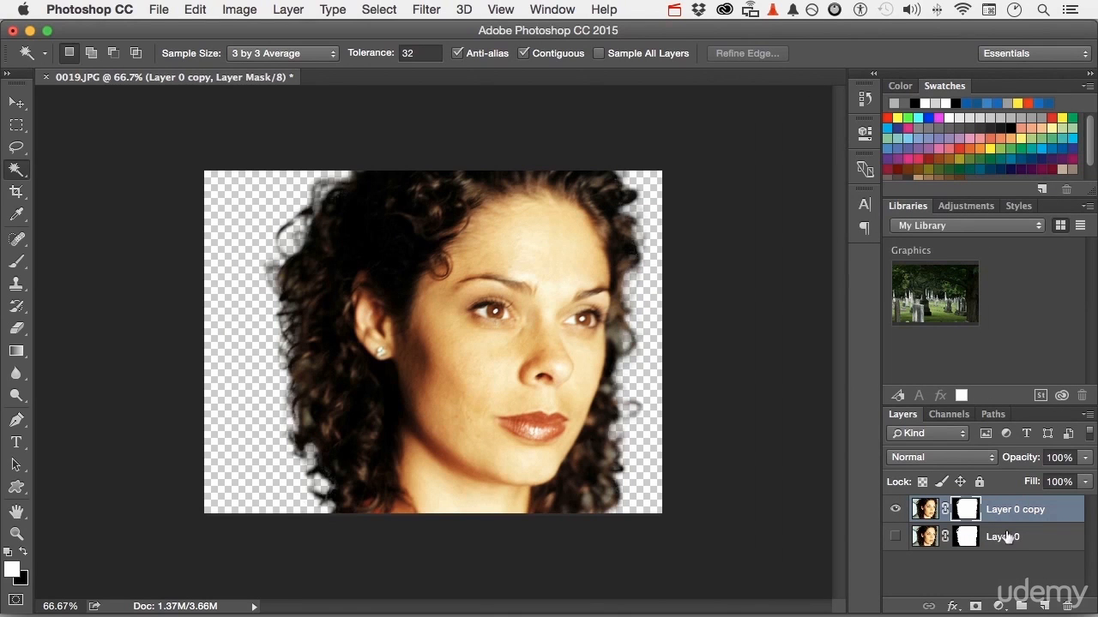
- Open the landscape photo 0007.NEF from Bridge through Camera Raw
left_click(162, 8)
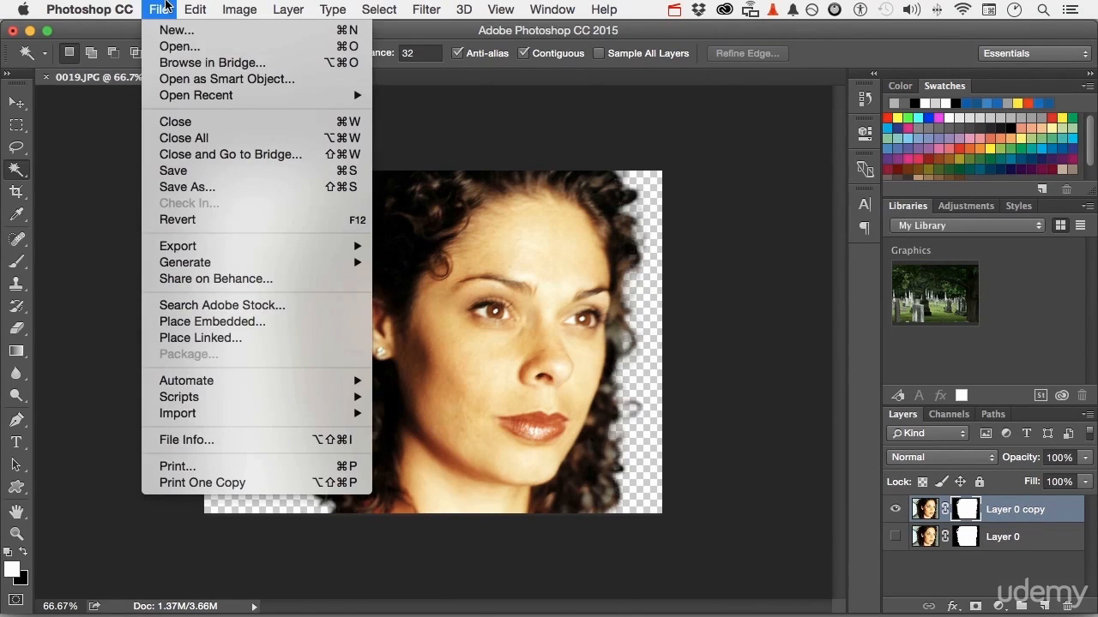
left_click(180, 63)
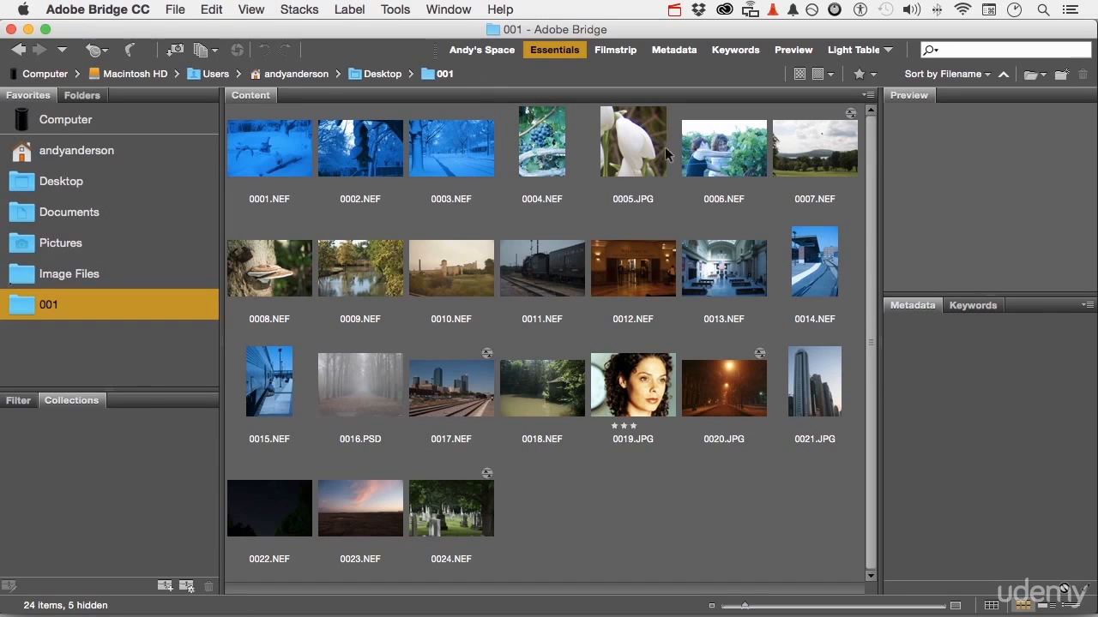
double_click(817, 165)
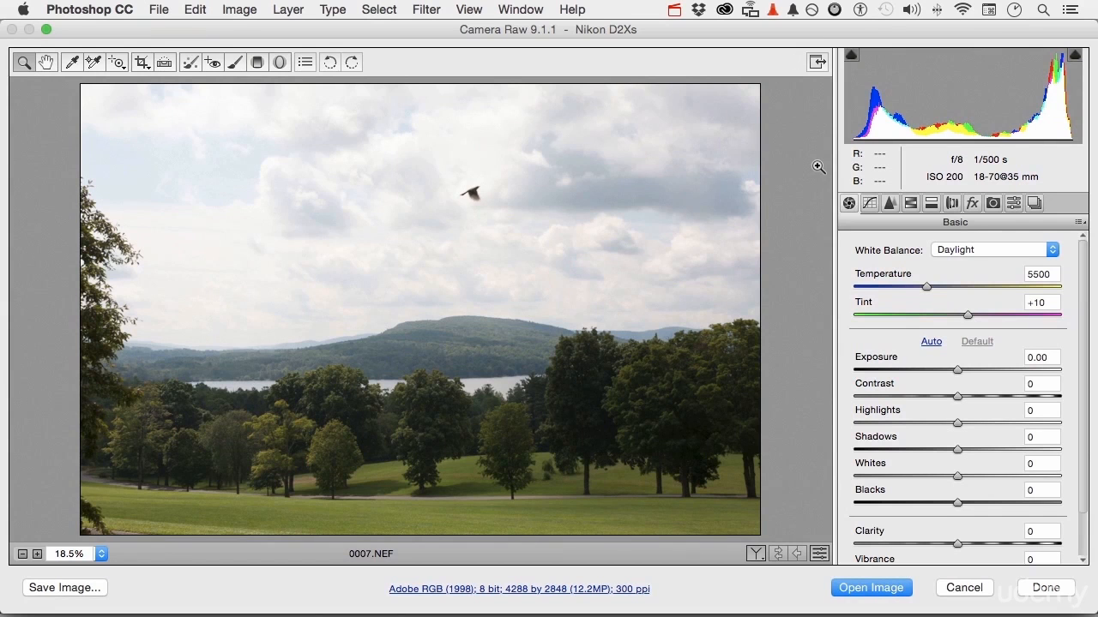
left_click(1006, 250)
left_click(1005, 248)
left_click(886, 589)
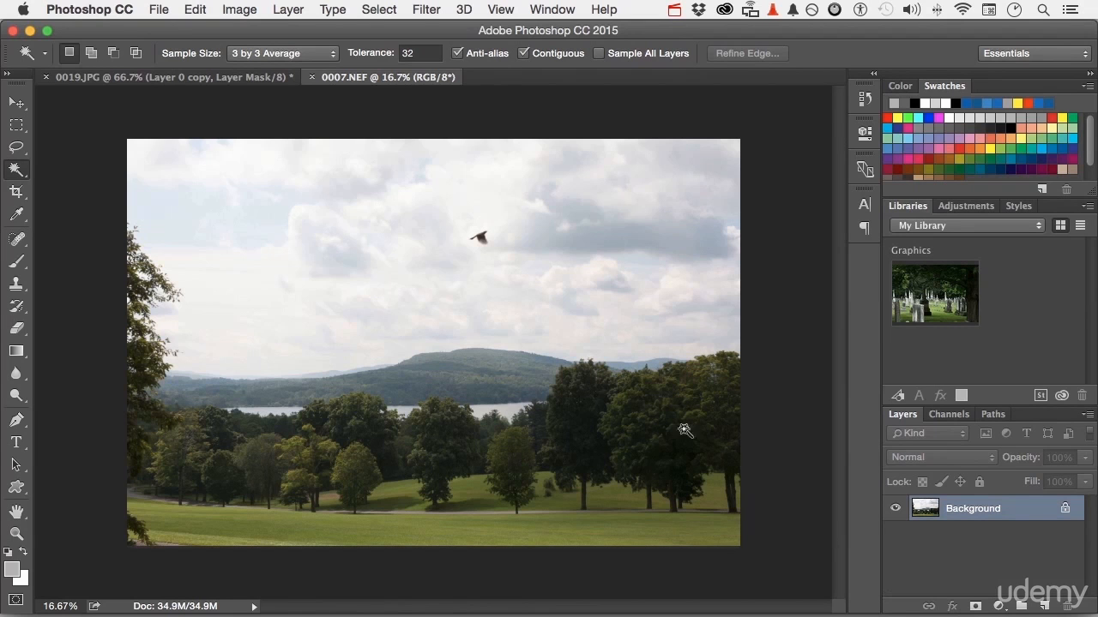
- Resize the landscape image to a resolution of 72 pixels/inch with resampling on
left_click(238, 10)
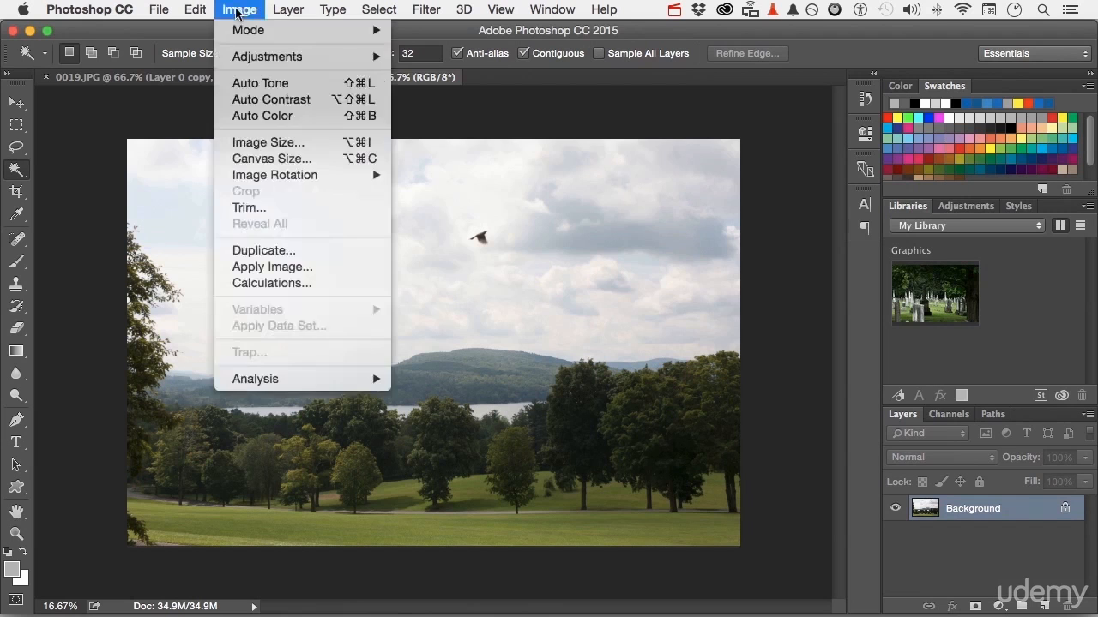
left_click(269, 143)
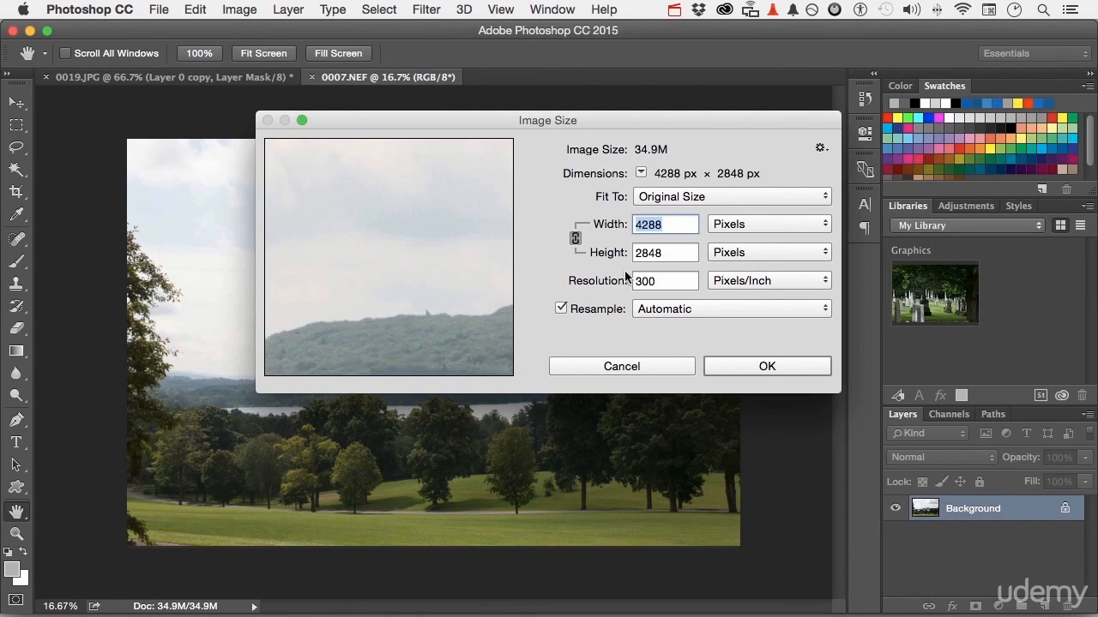
double_click(657, 281)
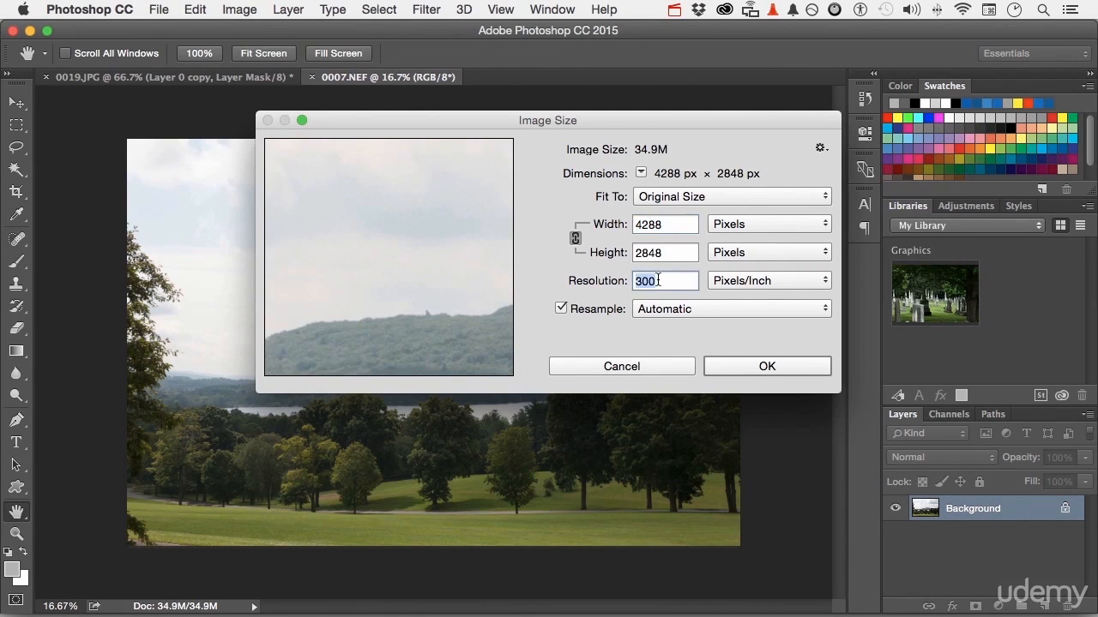
type("72")
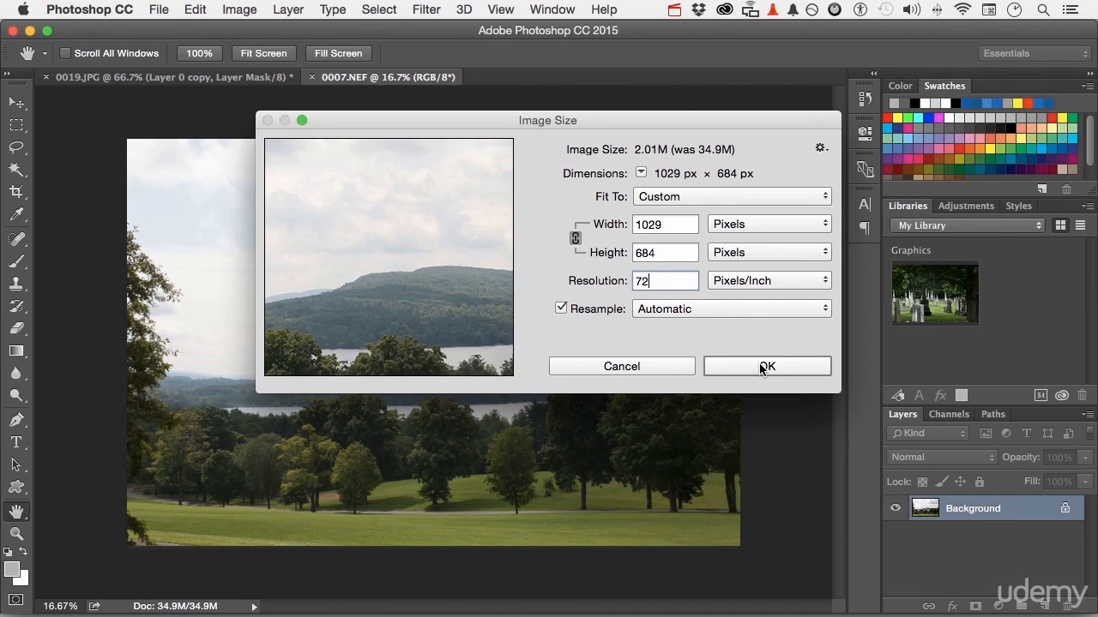
left_click(763, 367)
- Move the cut-out woman layer from 0019.JPG into the landscape document and position her over it
key("w")
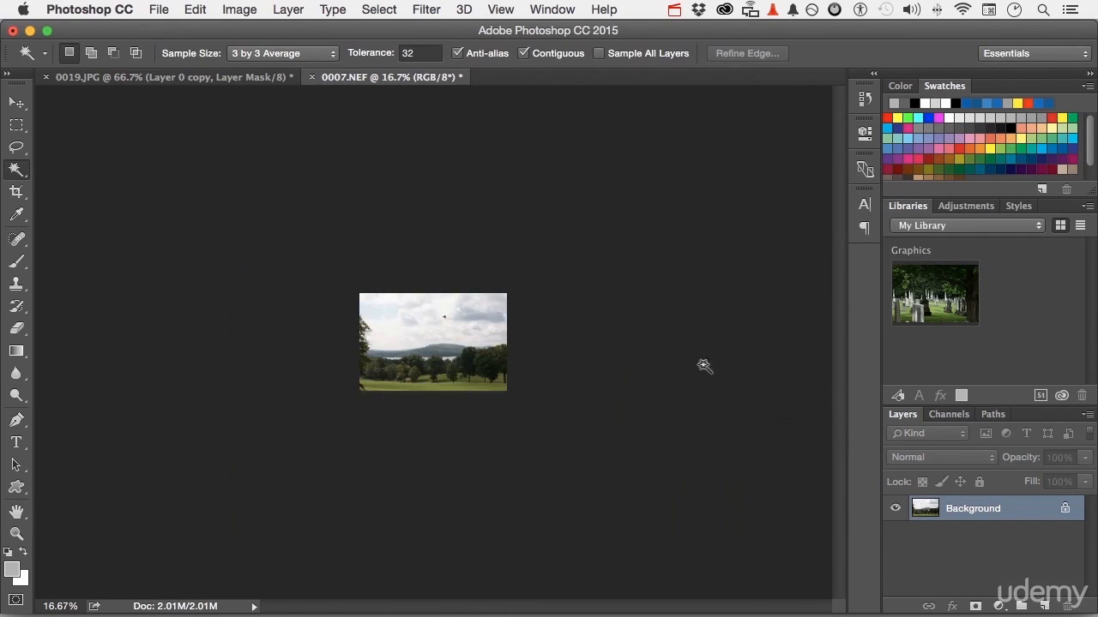
double_click(18, 512)
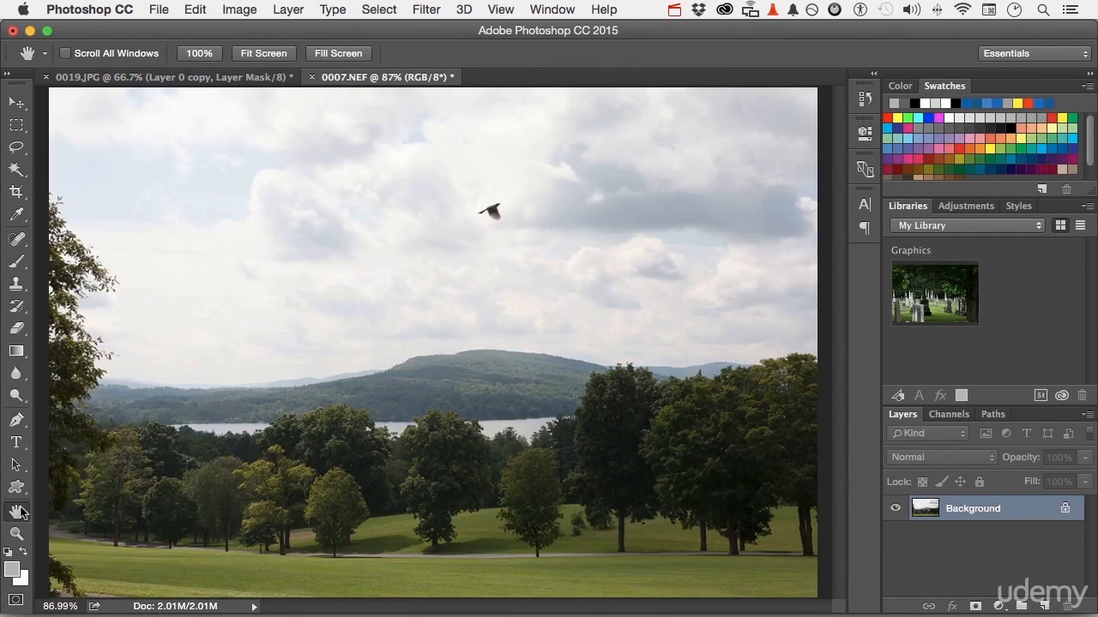
left_click(162, 81)
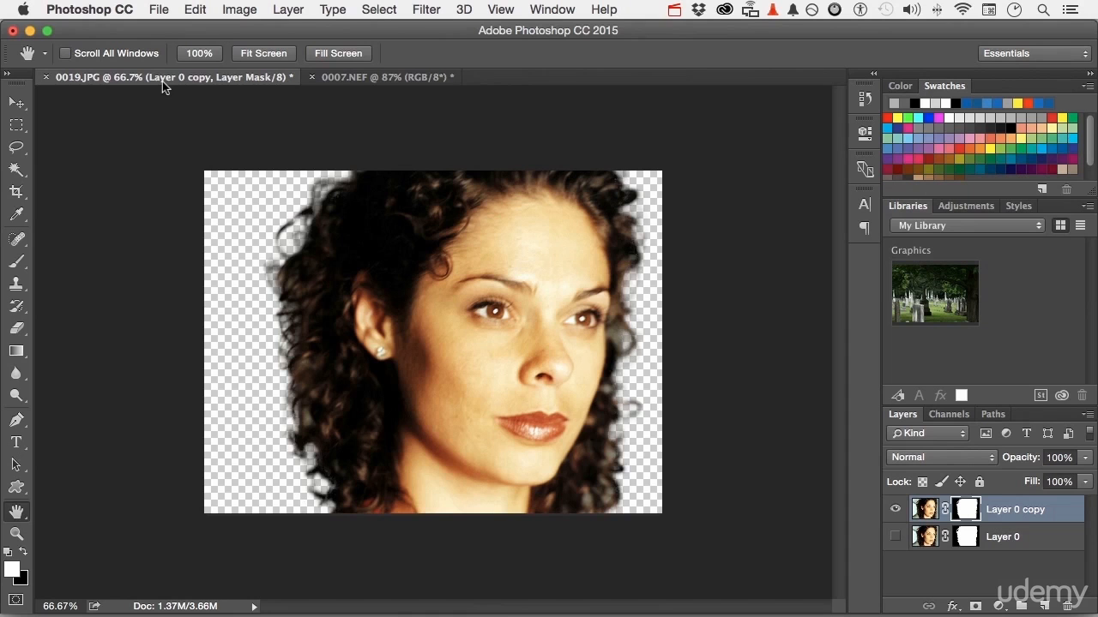
left_click(15, 103)
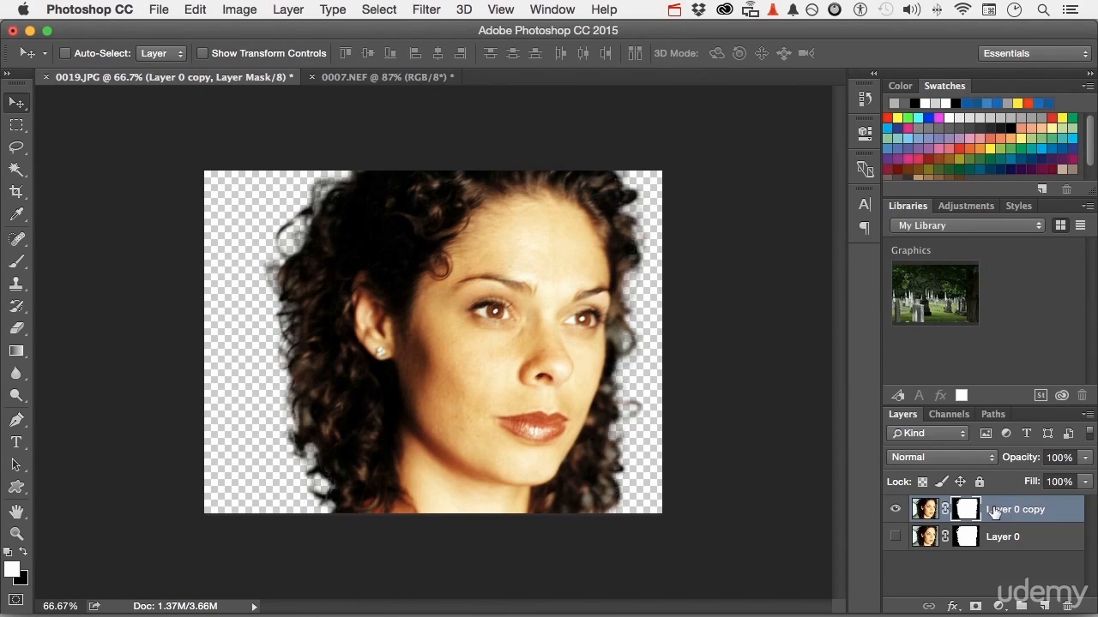
left_click_drag(530, 316, 412, 79)
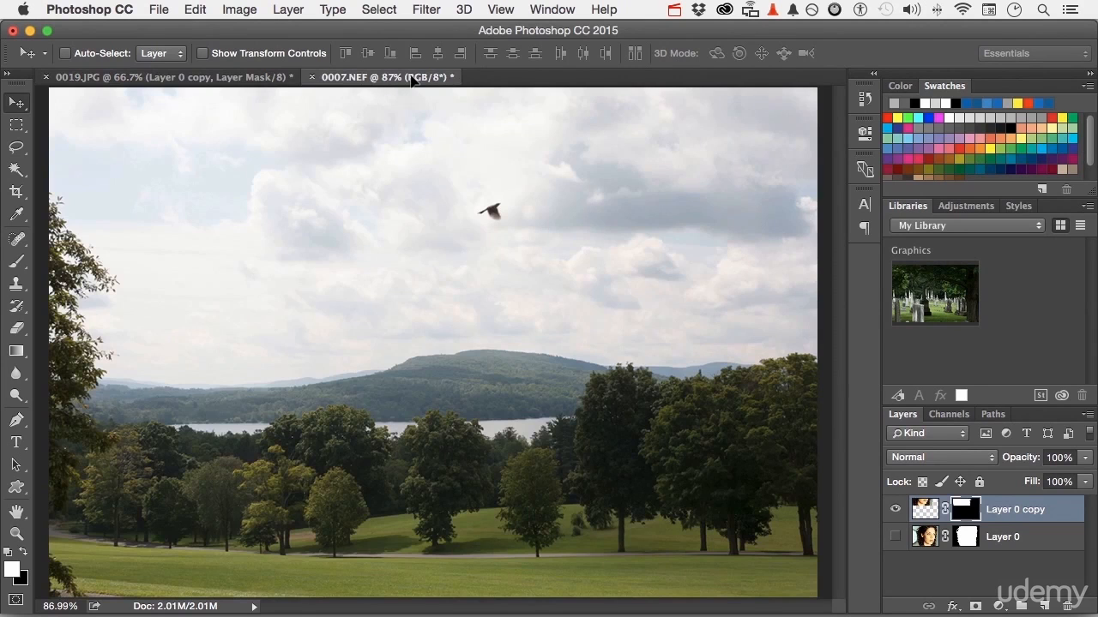
left_click_drag(412, 79, 434, 314)
left_click_drag(424, 324, 421, 338)
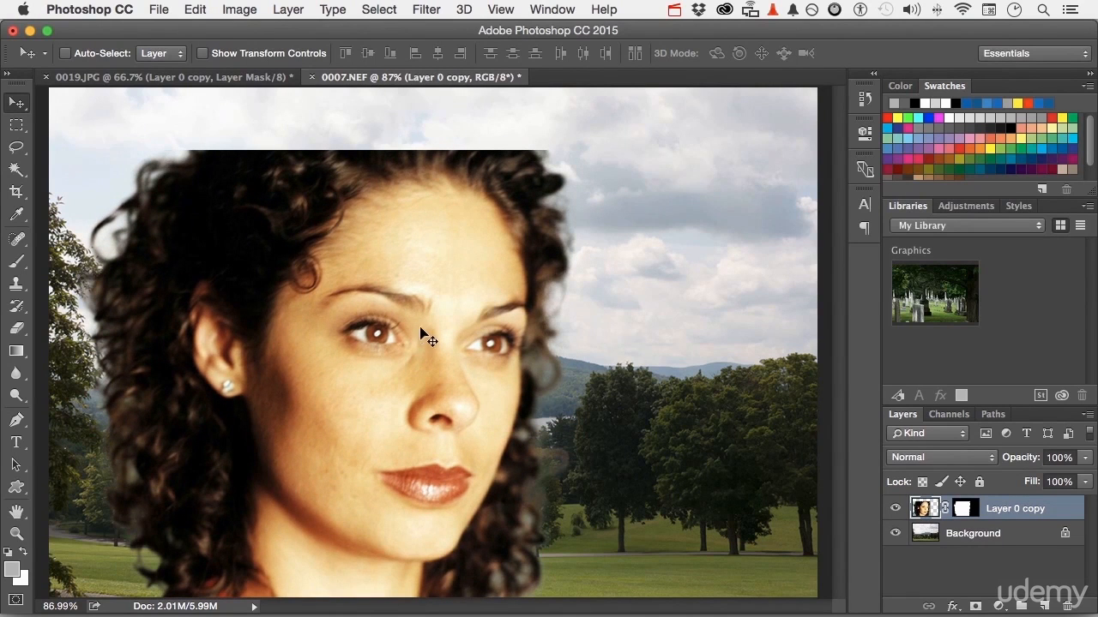
- Scale the woman's layer up to about 114% with Free Transform
left_click(195, 8)
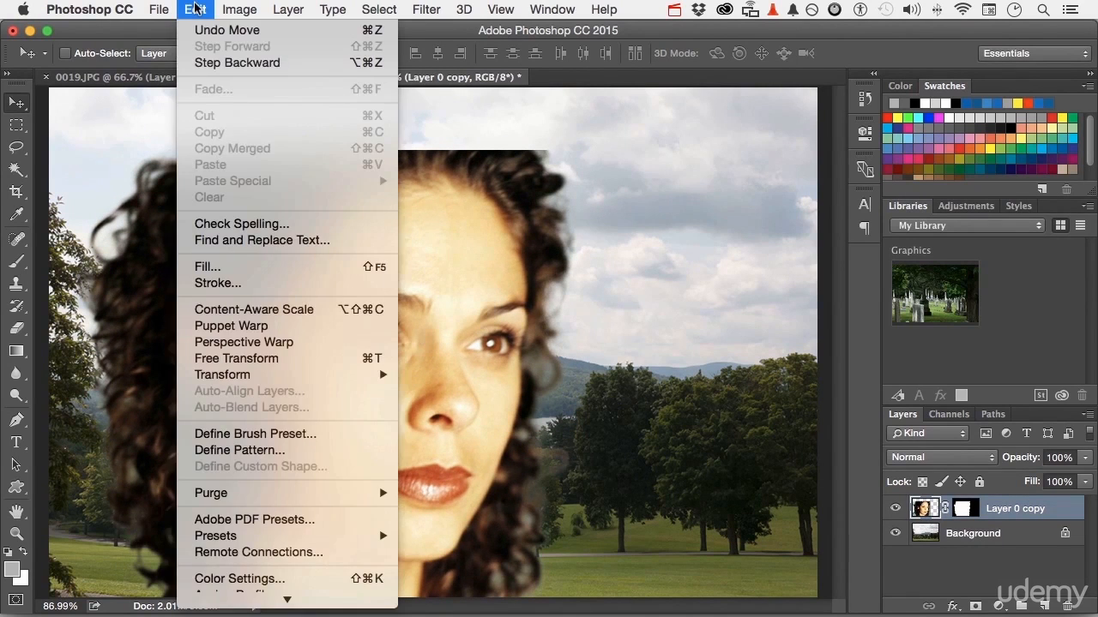
left_click(245, 360)
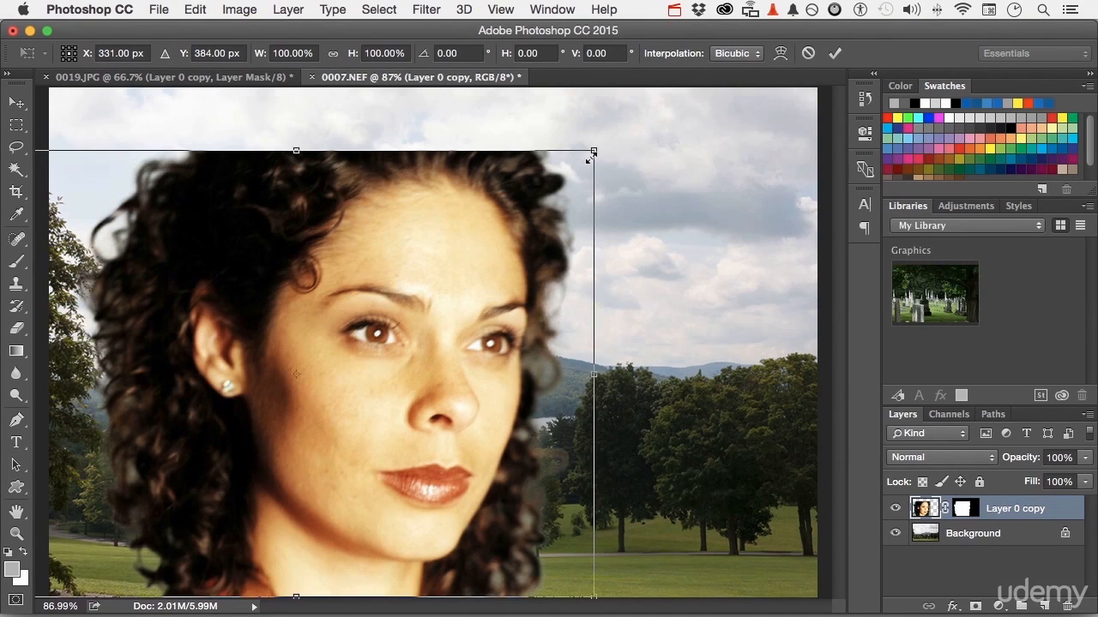
left_click_drag(596, 151, 687, 93)
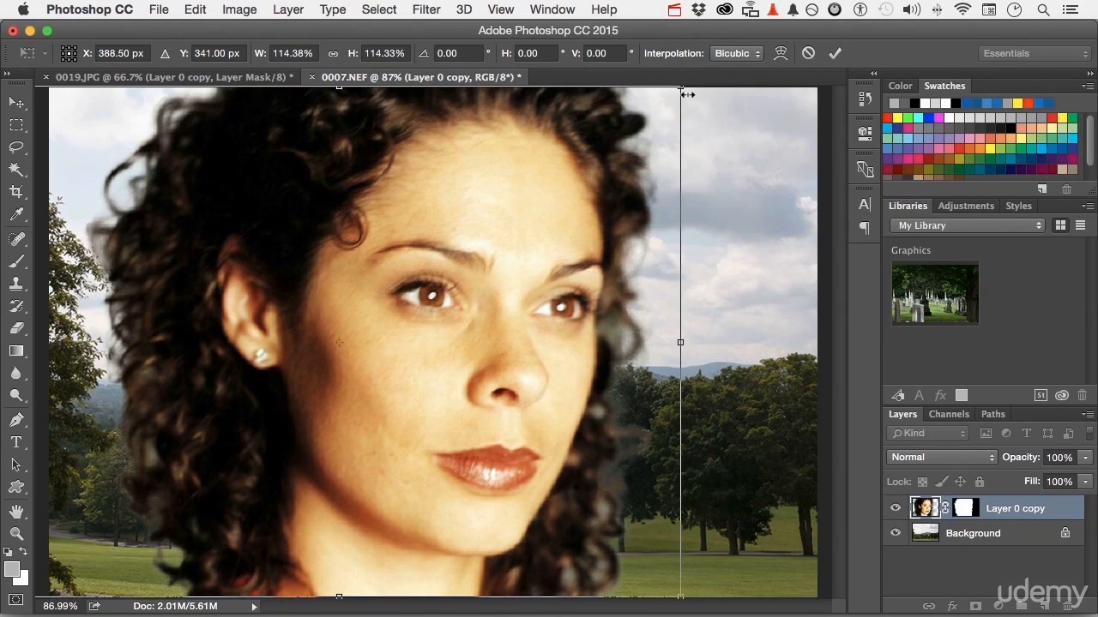
key("Return")
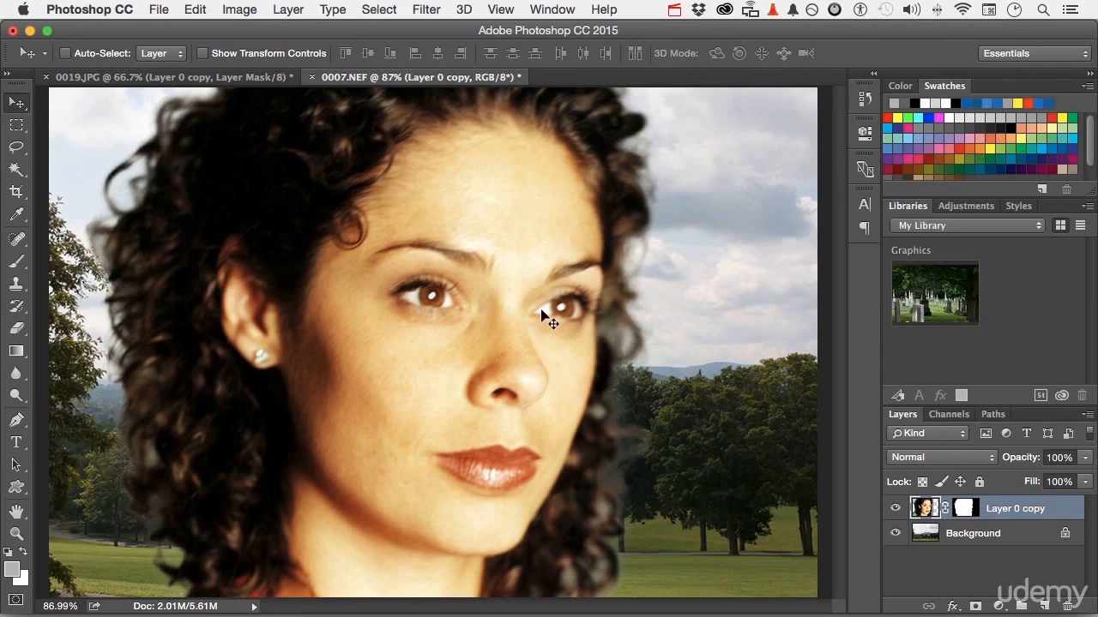
- Open Refine Mask on the woman's layer mask in On Layers view and paint along both hair edges with the Refine Radius Tool
left_click(962, 510)
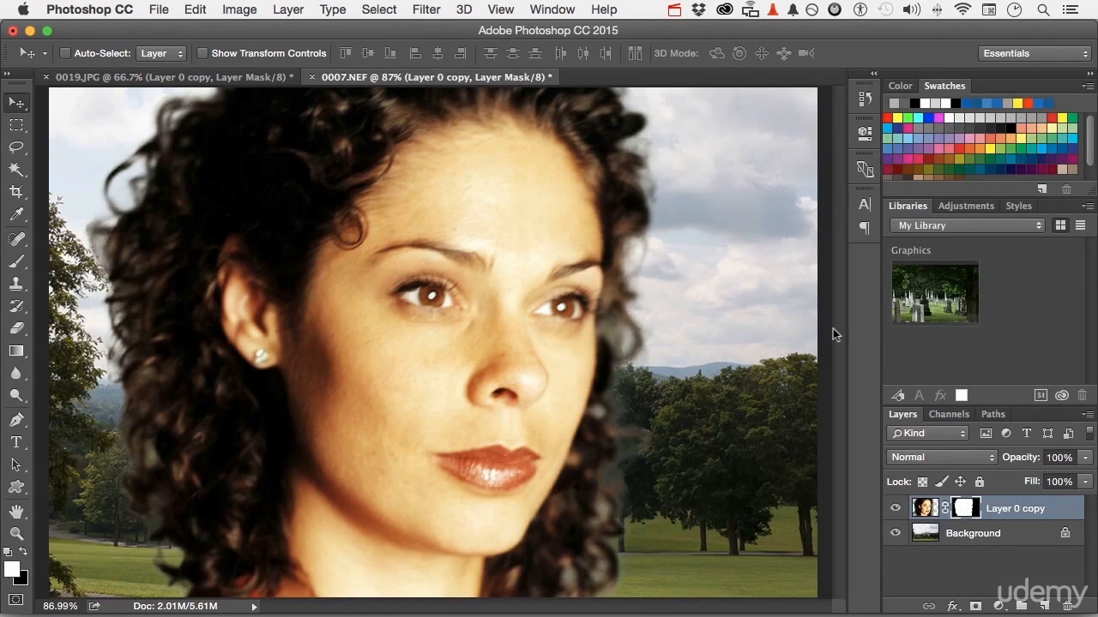
left_click(369, 9)
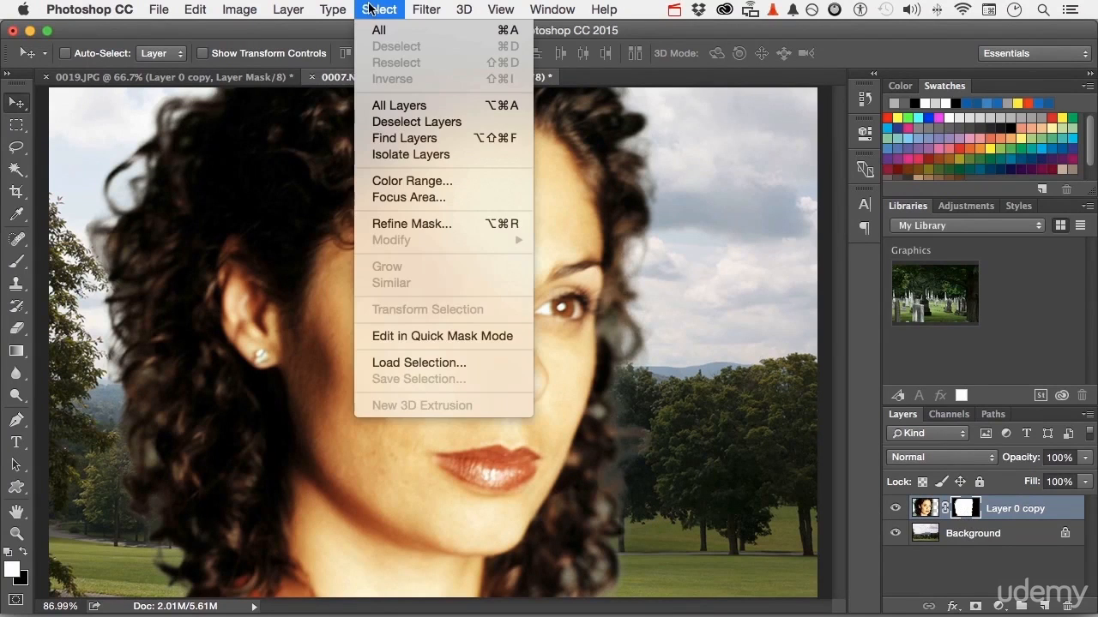
left_click(433, 226)
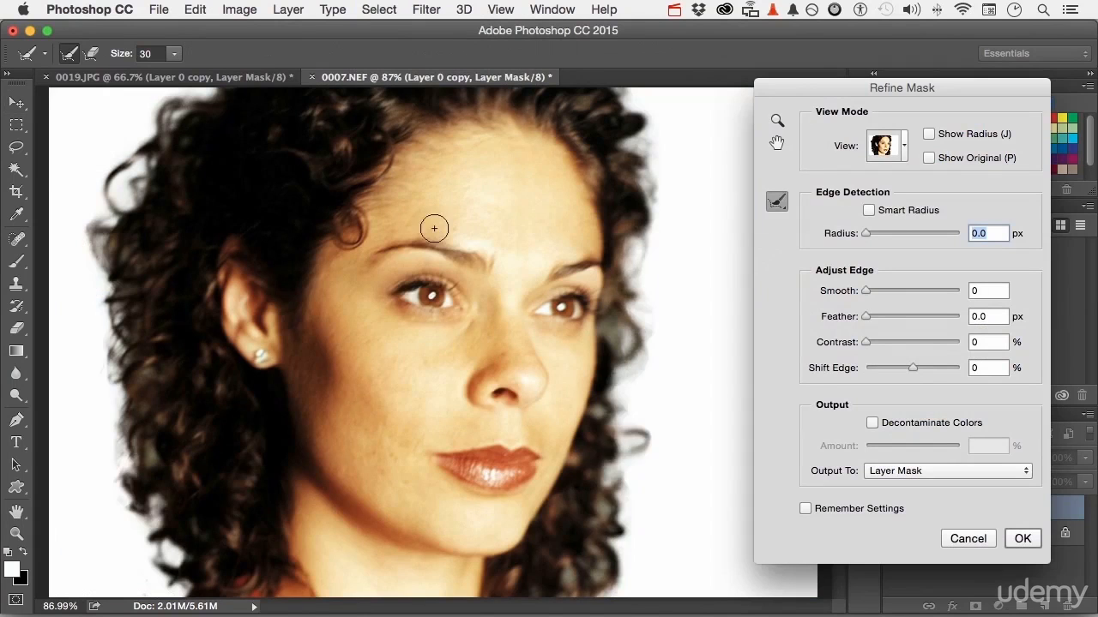
left_click(901, 147)
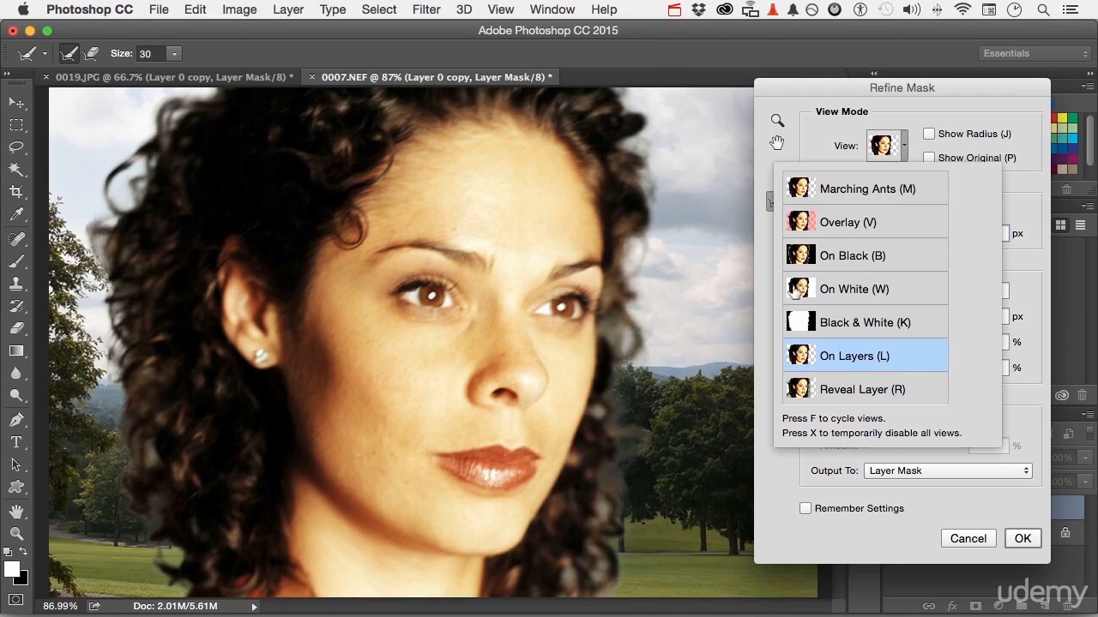
left_click(768, 279)
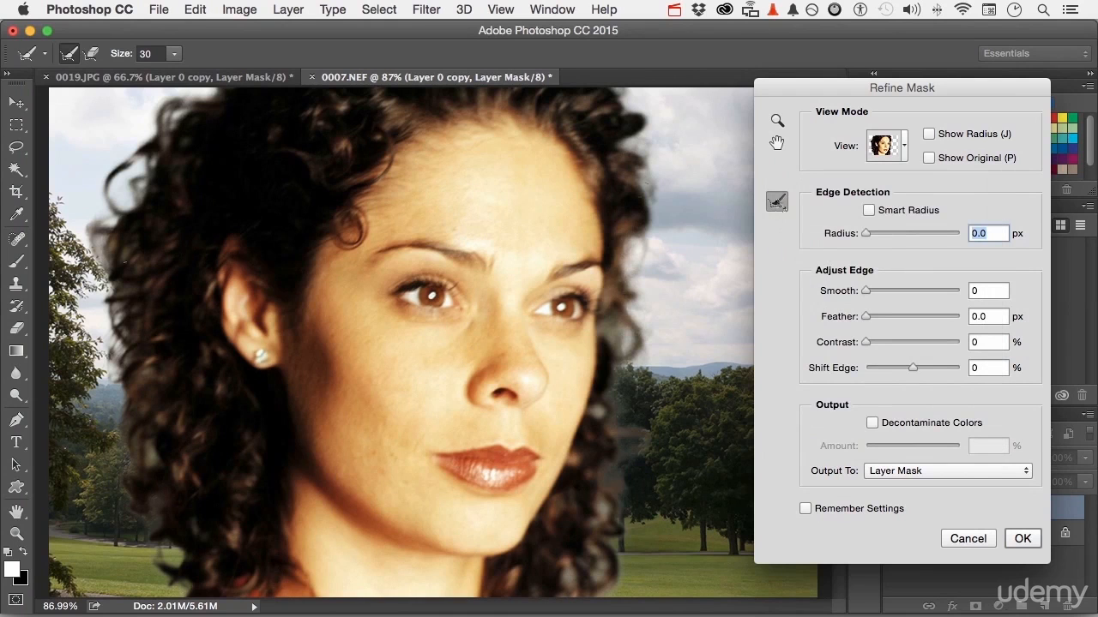
mouse_move(86, 249)
left_mouse_down()
mouse_move(130, 490)
mouse_move(146, 448)
mouse_move(157, 506)
mouse_move(136, 497)
mouse_move(179, 559)
mouse_move(162, 548)
mouse_move(168, 578)
mouse_move(189, 607)
left_mouse_up()
mouse_move(618, 142)
left_mouse_down()
mouse_move(654, 180)
mouse_move(654, 223)
mouse_move(633, 266)
mouse_move(631, 229)
mouse_move(611, 512)
mouse_move(604, 498)
mouse_move(595, 574)
mouse_move(582, 550)
mouse_move(595, 567)
mouse_move(569, 563)
left_mouse_up()
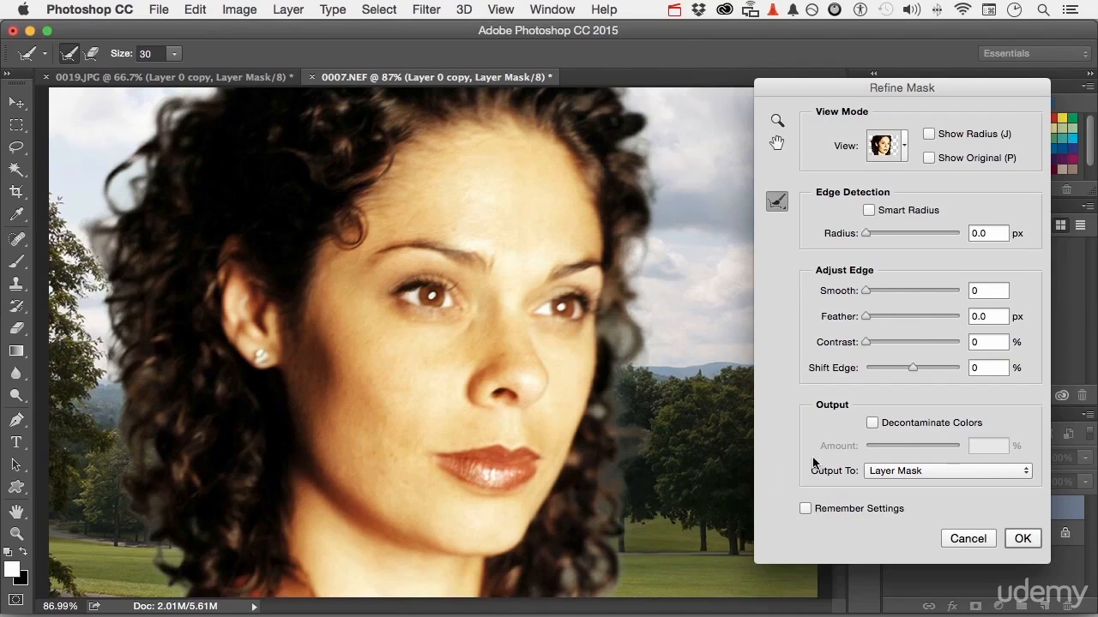
- Turn on Decontaminate Colors at 97% and apply the mask refinement
left_click(873, 424)
left_click_drag(912, 448, 958, 452)
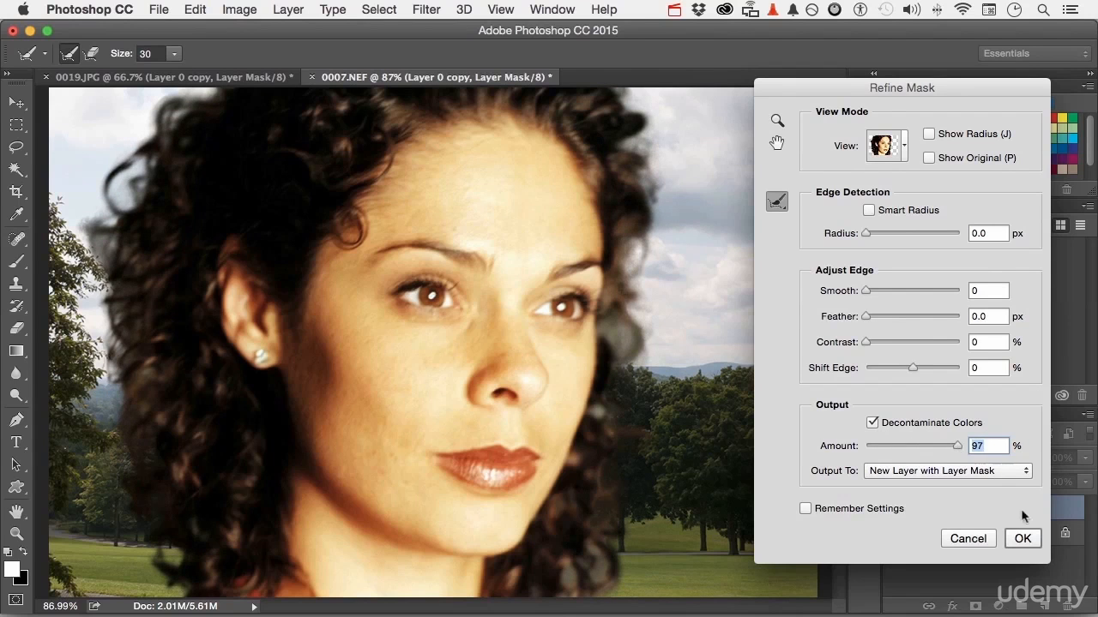
left_click(1023, 539)
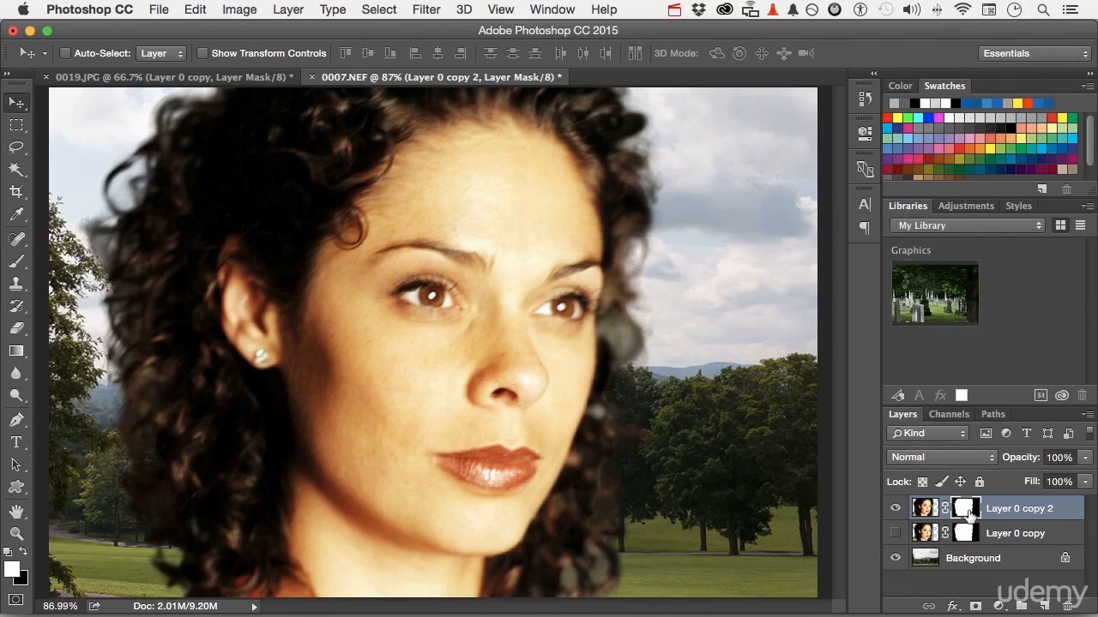
- Close both documents without saving
left_click(311, 78)
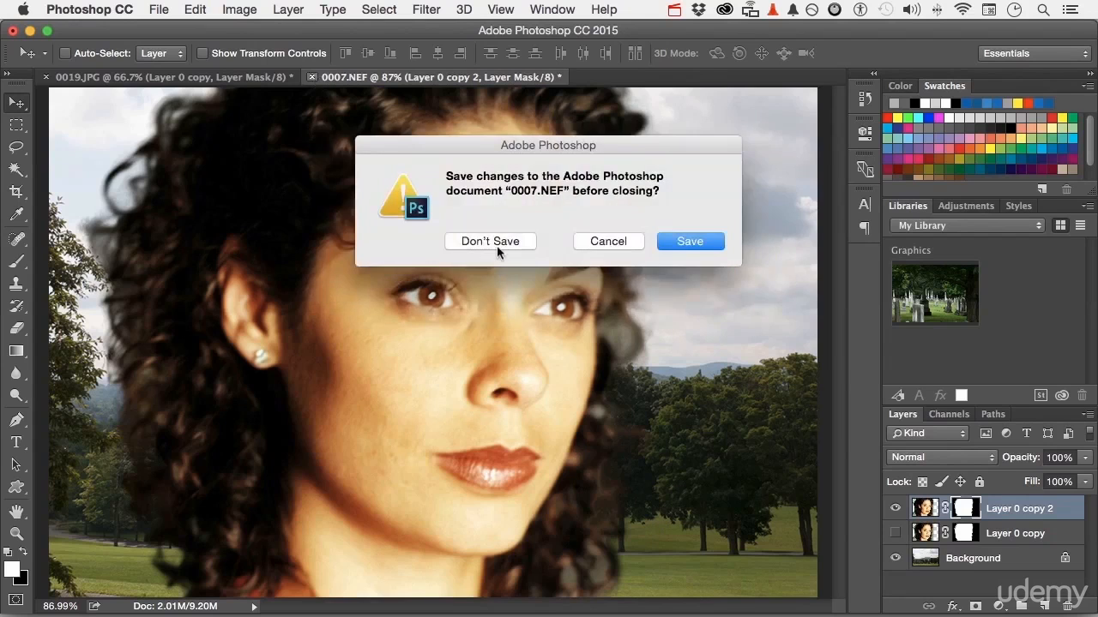
left_click(496, 246)
left_click(46, 77)
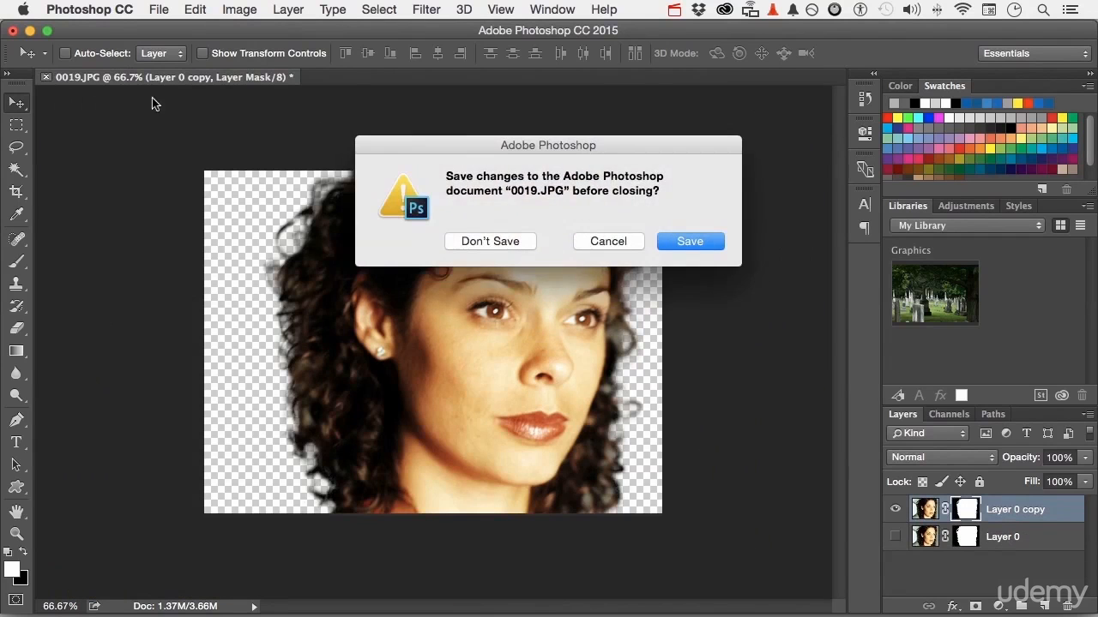
left_click(472, 246)
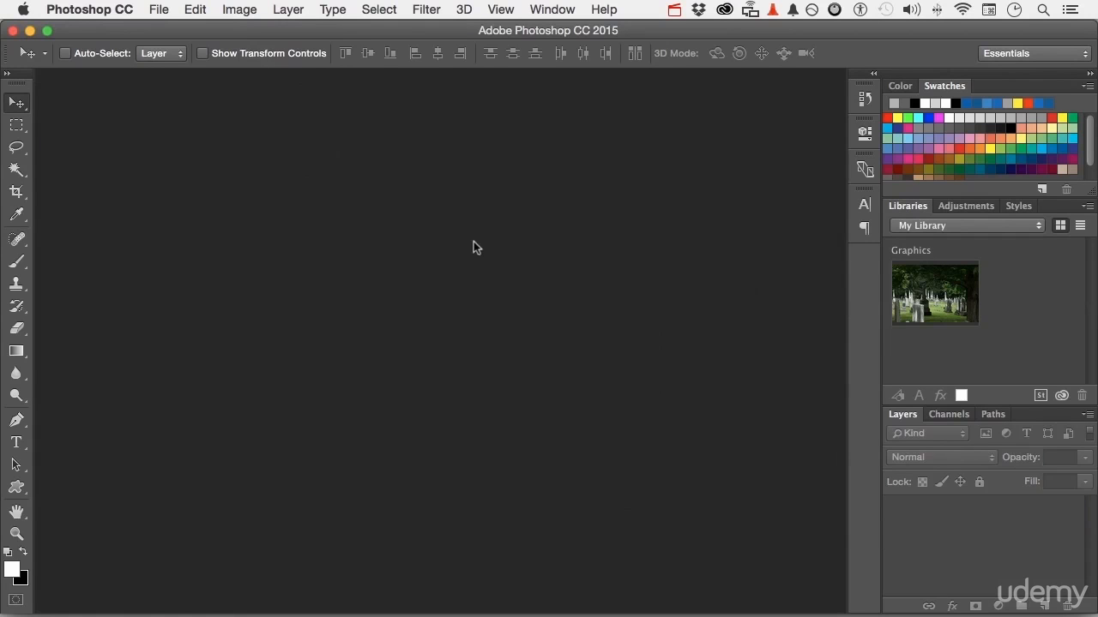